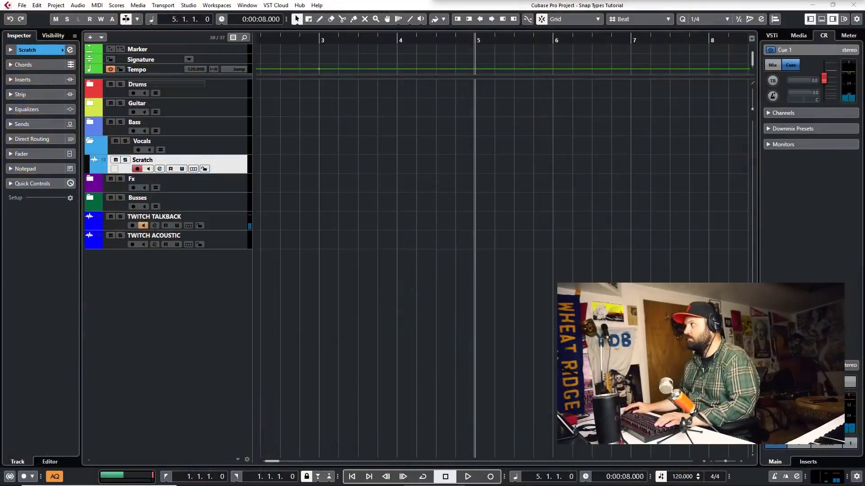
Select and enlarge the Scratch track, and keep the snap type set to Grid.
{"action": "left_click", "coordinate": [236, 159]}
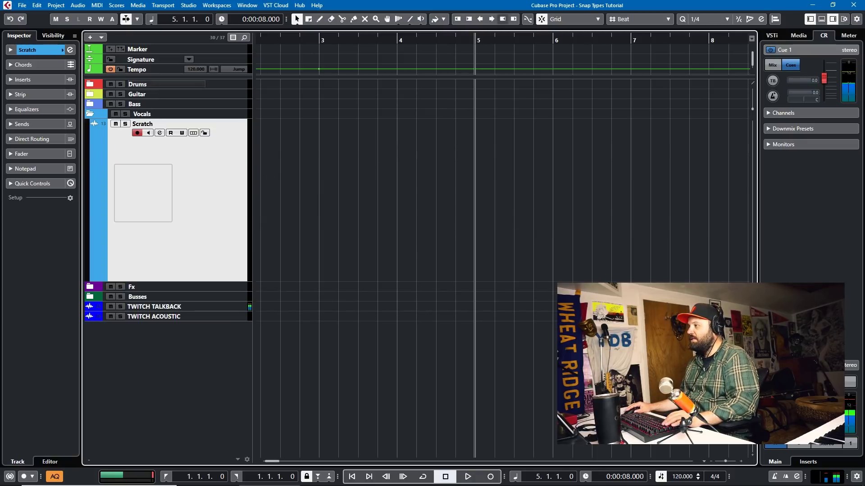
{"action": "left_click", "coordinate": [562, 23]}
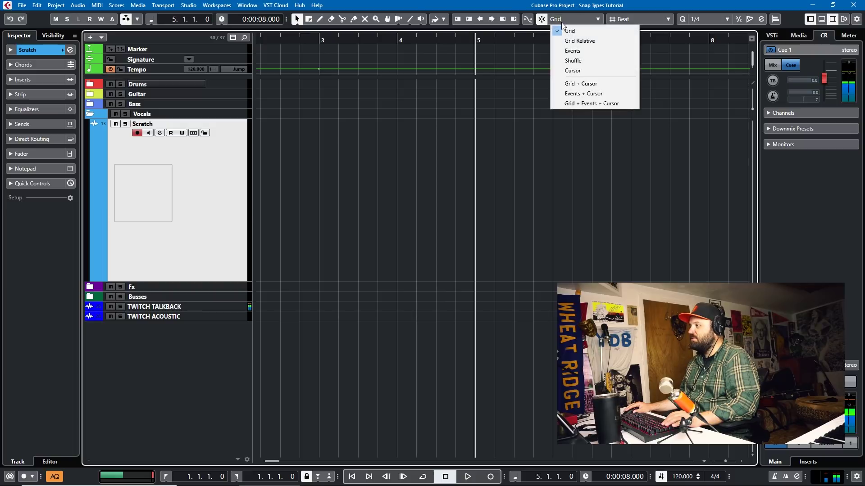
{"action": "left_click", "coordinate": [568, 31]}
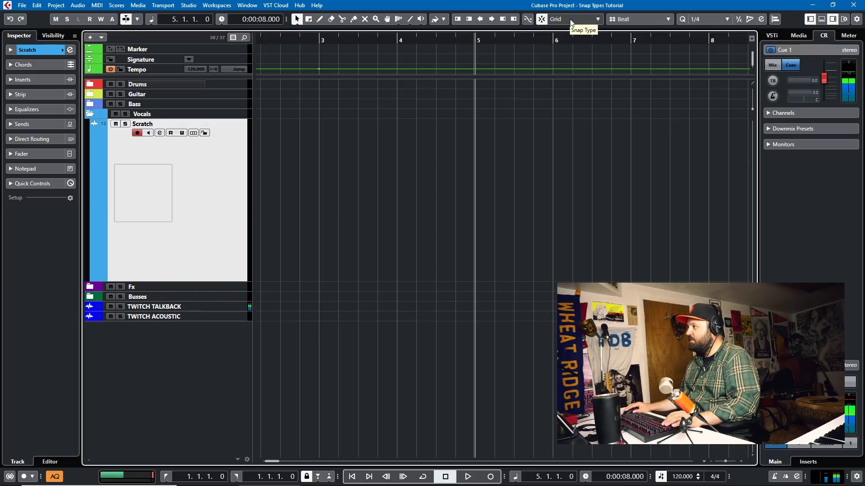
Check the Snap entry among the toolbar's visible elements, and toggle snapping off and back on.
{"action": "right_click", "coordinate": [789, 19]}
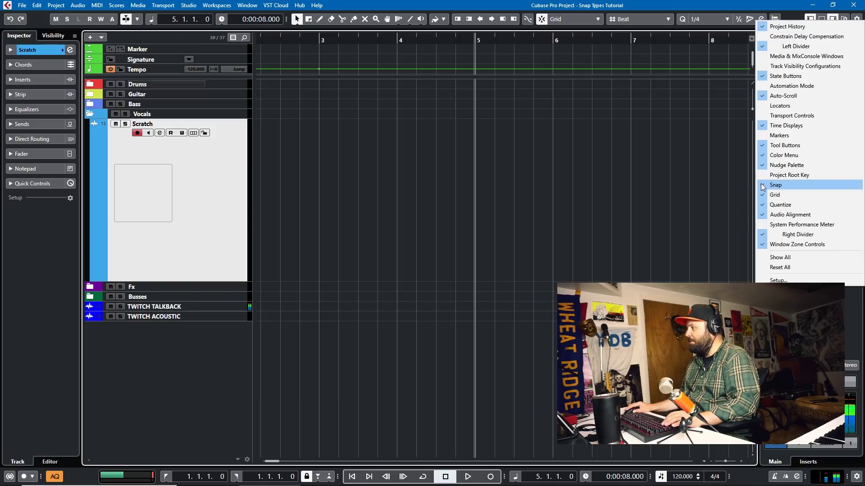
{"action": "left_click", "coordinate": [583, 23]}
{"action": "key", "text": "j"}
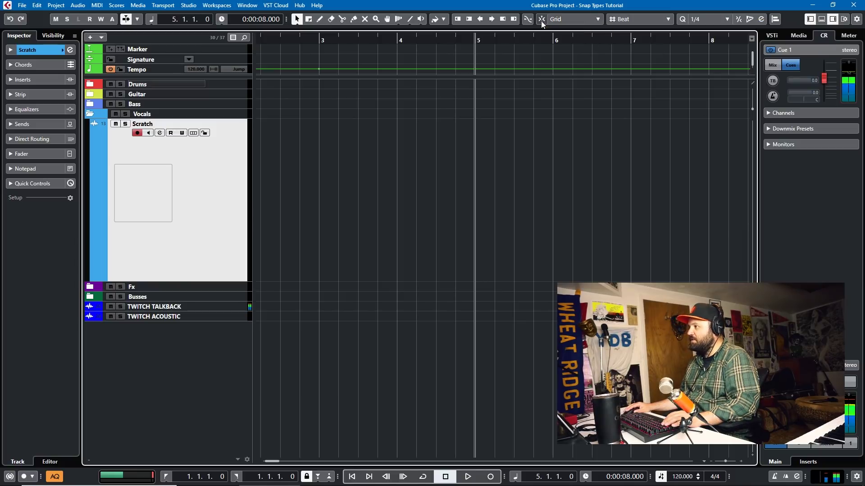
{"action": "left_click", "coordinate": [542, 20]}
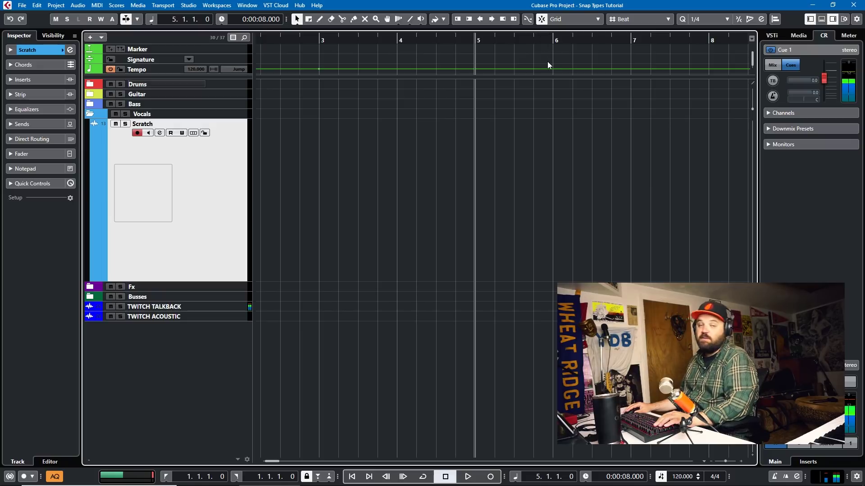
With the snap type on Grid, draw a one-beat event at bar 4 of the Scratch track and delete it.
{"action": "left_click", "coordinate": [576, 19]}
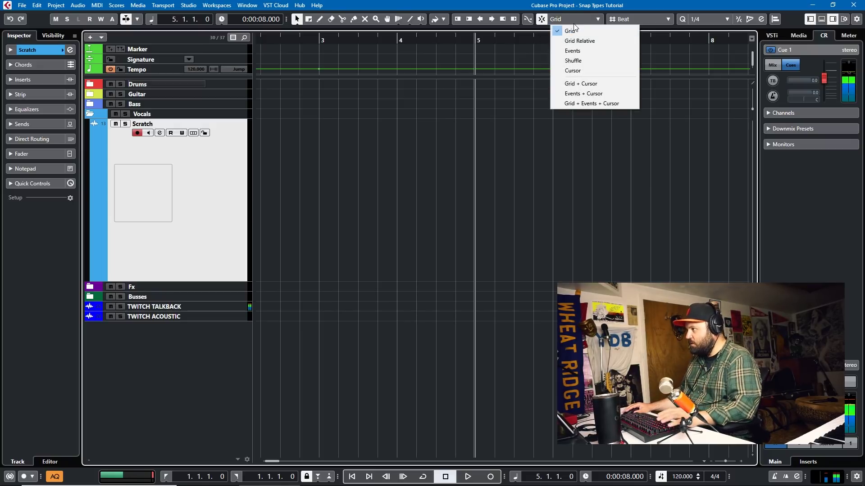
{"action": "left_click", "coordinate": [573, 29]}
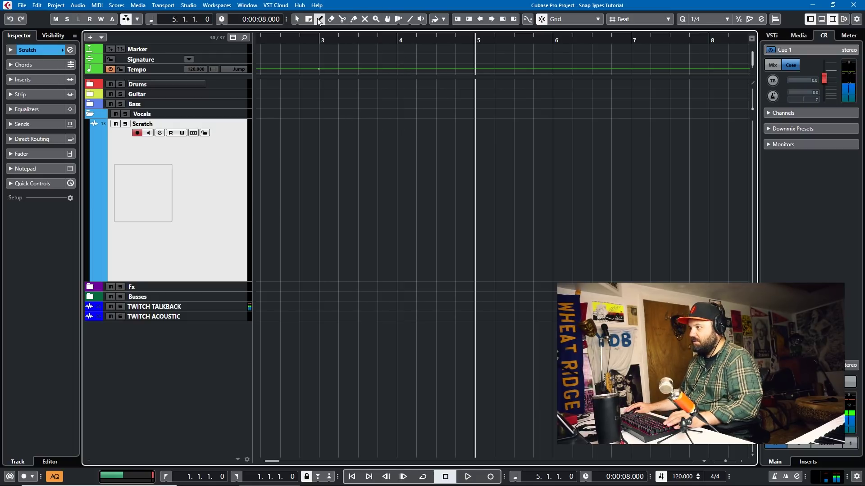
{"action": "left_click", "coordinate": [402, 167]}
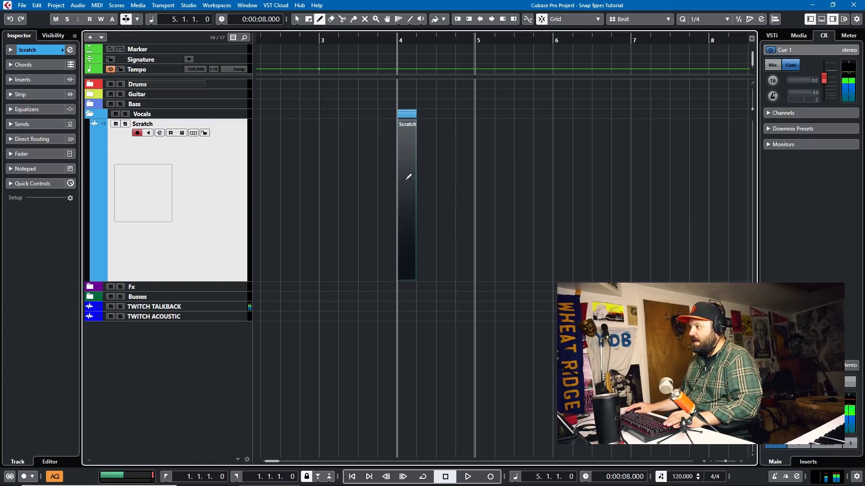
{"action": "key", "text": "1"}
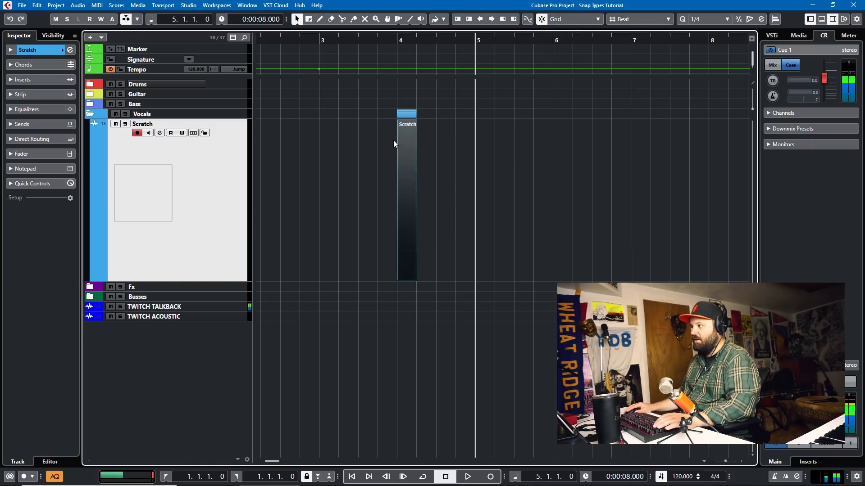
{"action": "key", "text": "Delete"}
Set the grid type to Bar and draw a one-bar event at bar 4 of the Scratch track.
{"action": "left_click", "coordinate": [635, 20]}
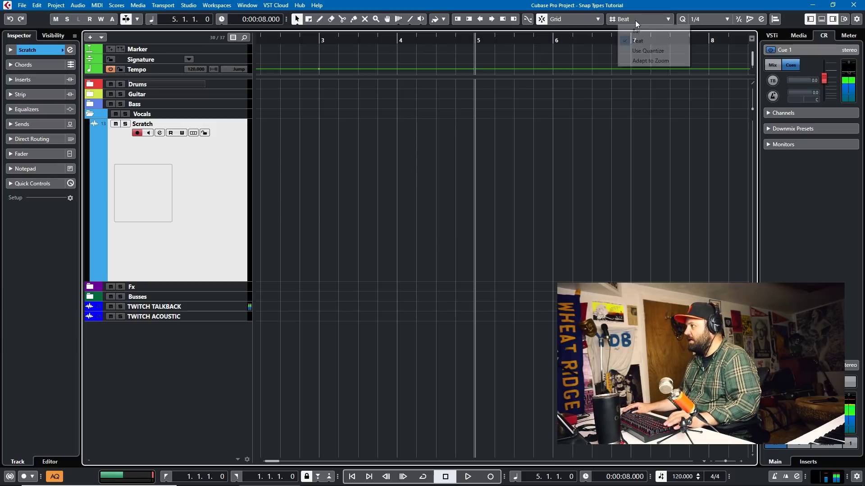
{"action": "left_click", "coordinate": [640, 31]}
{"action": "key", "text": "8"}
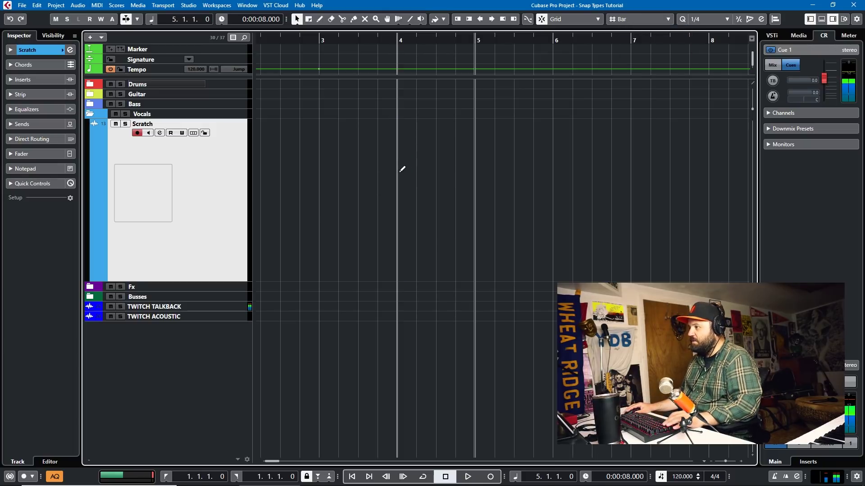
{"action": "left_click", "coordinate": [404, 176]}
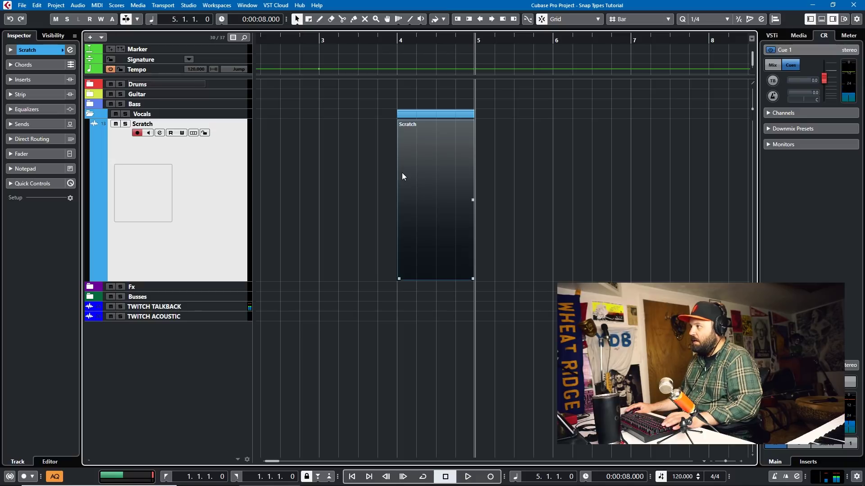
Set the grid type to Use Quantize and delete the one-bar event at bar 4.
{"action": "left_click", "coordinate": [631, 18]}
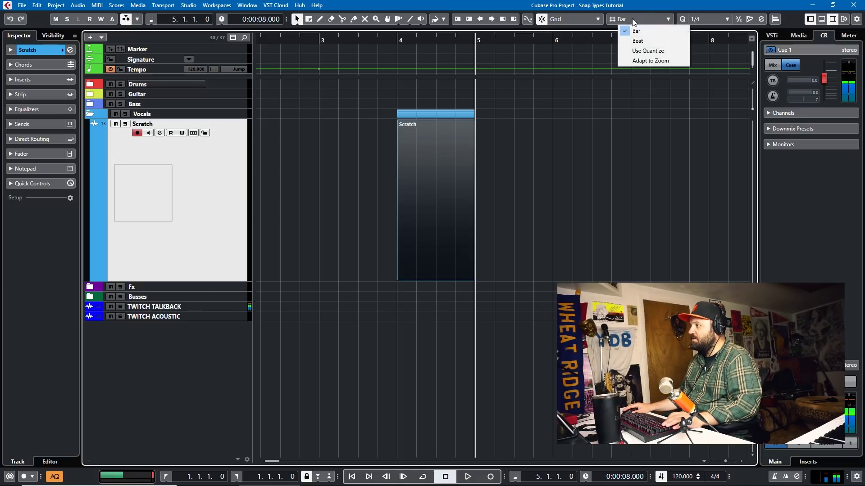
{"action": "left_click", "coordinate": [635, 51]}
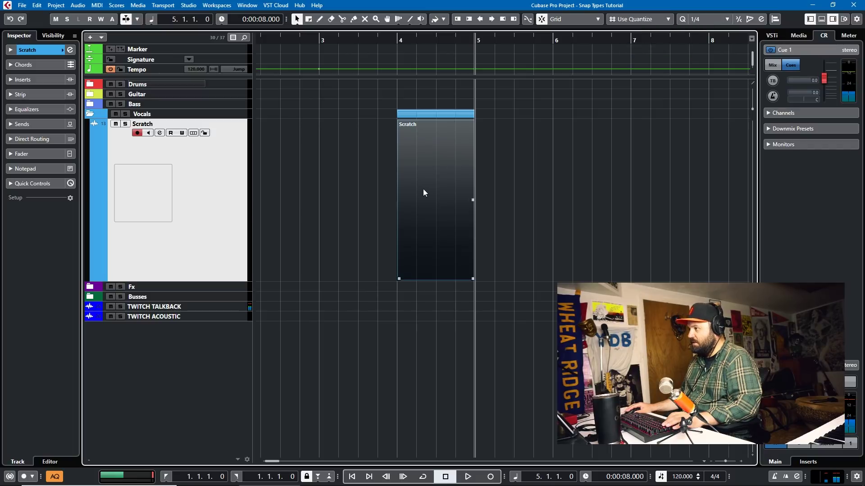
{"action": "key", "text": "Delete"}
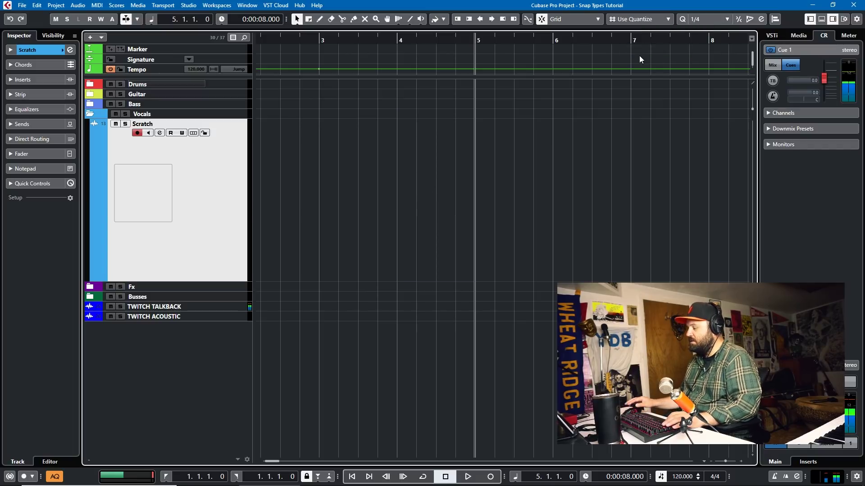
Set the quantize preset to 1/16 and draw a sixteenth-note event at bar 5 of the Scratch track.
{"action": "left_click", "coordinate": [708, 19]}
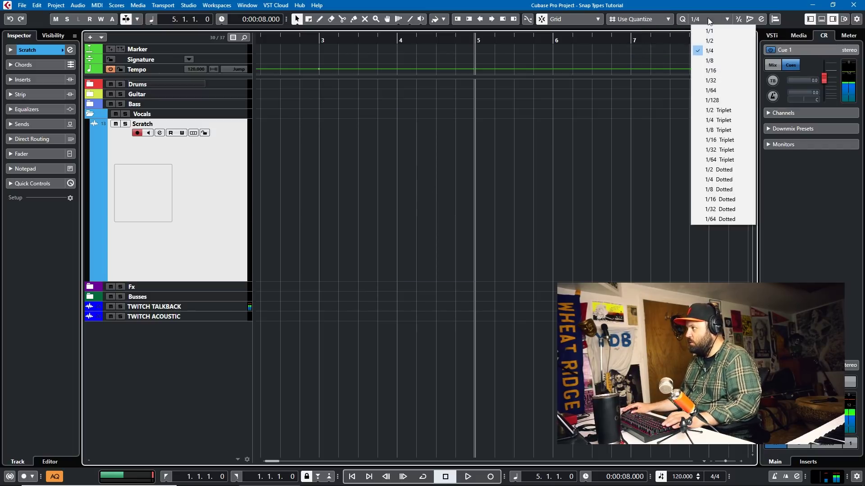
{"action": "left_click", "coordinate": [709, 71]}
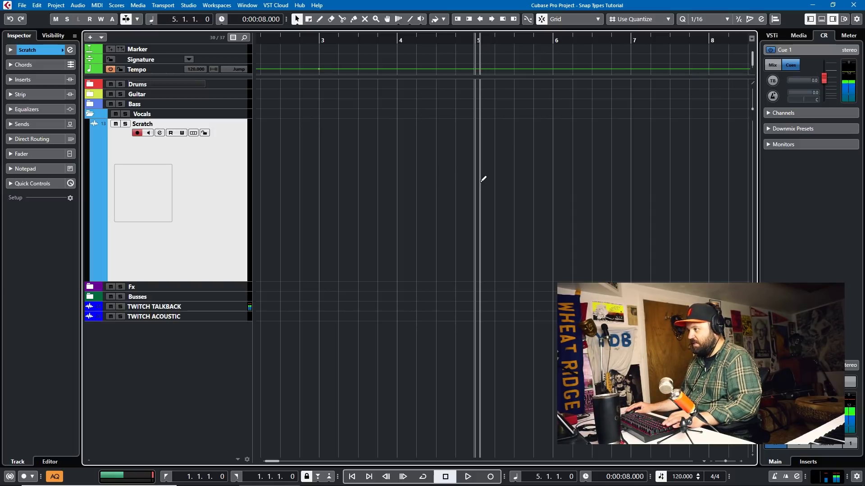
{"action": "left_click", "coordinate": [478, 184], "text": "alt"}
{"action": "scroll", "coordinate": [478, 194], "scroll_direction": "up", "scroll_amount": 5}
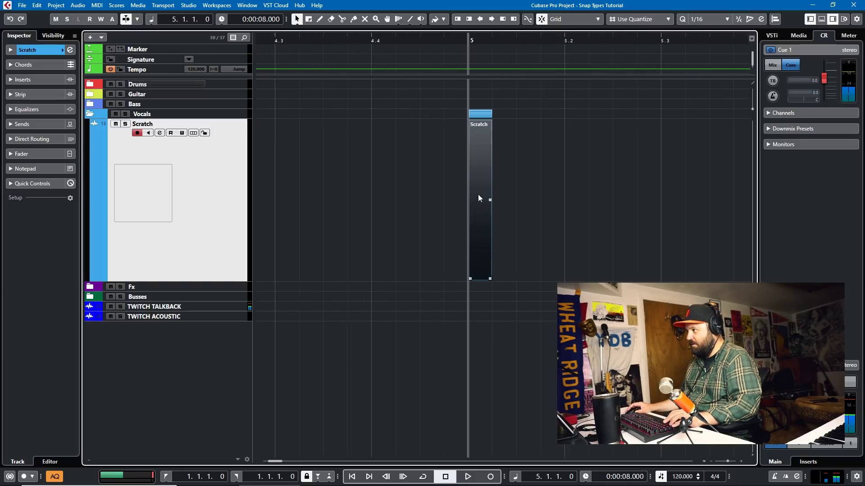
Set the quantize preset to 1/2 and replace the sixteenth-note event with a half-note event at bar 5.
{"action": "left_click", "coordinate": [699, 23]}
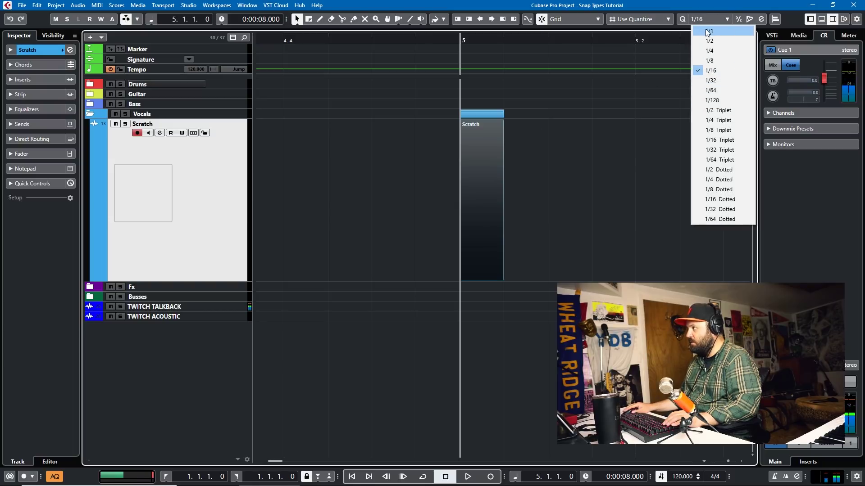
{"action": "left_click", "coordinate": [708, 41]}
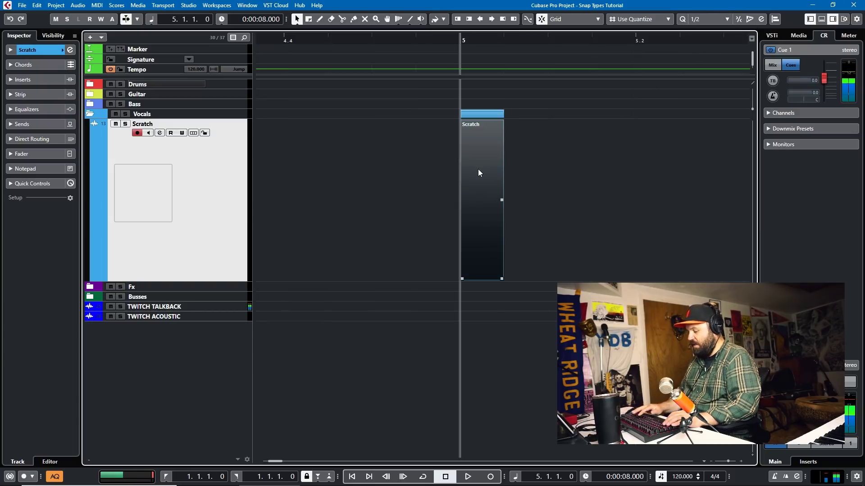
{"action": "key", "text": "ctrl+z"}
{"action": "left_click", "coordinate": [460, 160]}
{"action": "scroll", "coordinate": [525, 156], "scroll_direction": "down", "scroll_amount": 2}
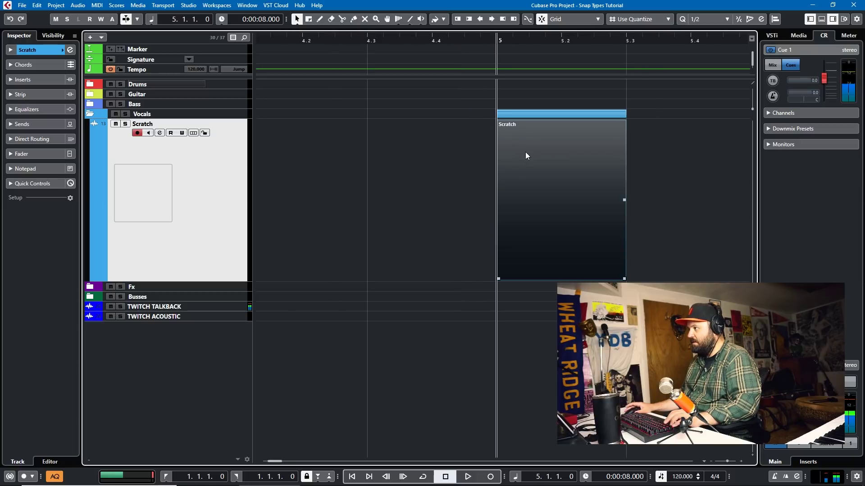
{"action": "scroll", "coordinate": [628, 151], "scroll_direction": "down", "scroll_amount": 2}
{"action": "scroll", "coordinate": [612, 157], "scroll_direction": "right", "scroll_amount": 3}
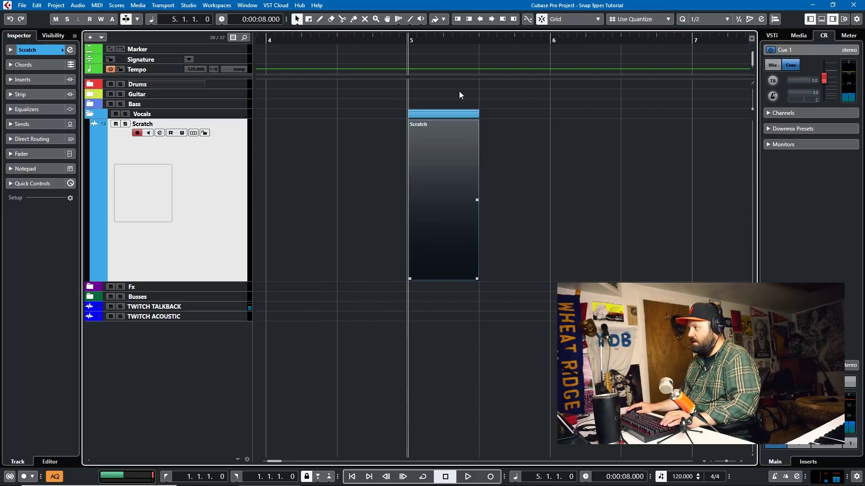
Delete the half-note event at bar 5 and set the grid type to Adapt to Zoom.
{"action": "left_click", "coordinate": [425, 191]}
{"action": "key", "text": "Delete"}
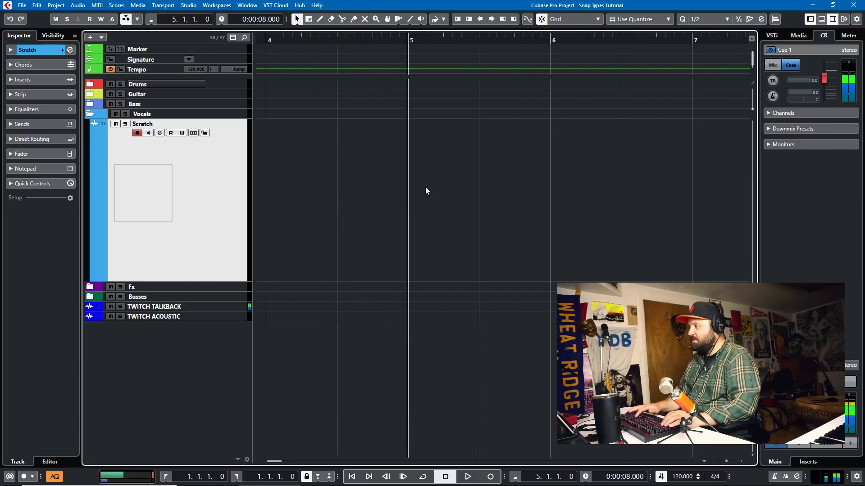
{"action": "left_click", "coordinate": [639, 20]}
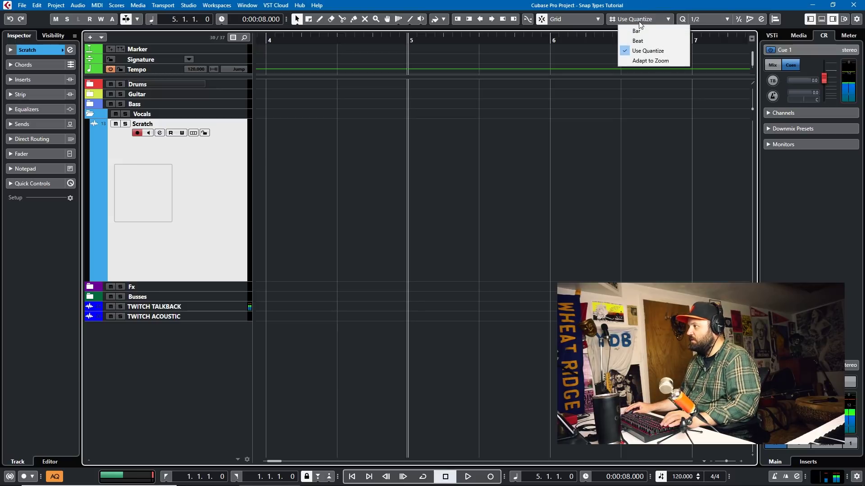
{"action": "left_click", "coordinate": [638, 21]}
{"action": "left_click", "coordinate": [638, 20]}
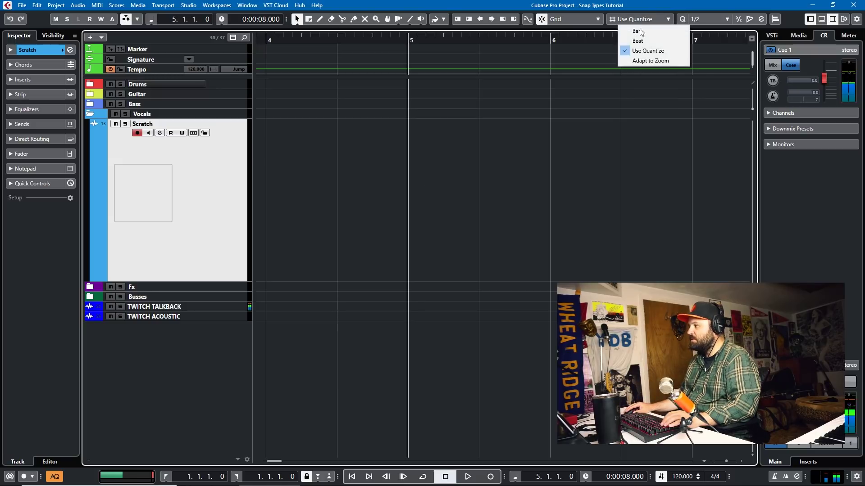
{"action": "left_click", "coordinate": [650, 60]}
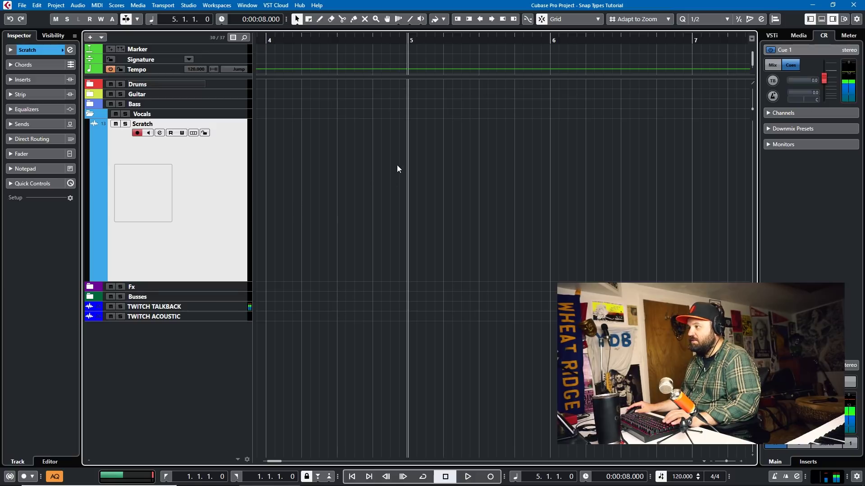
Draw four adjacent one-beat events on the Scratch track, filling bar 5.
{"action": "scroll", "coordinate": [401, 132], "scroll_direction": "down", "scroll_amount": 4}
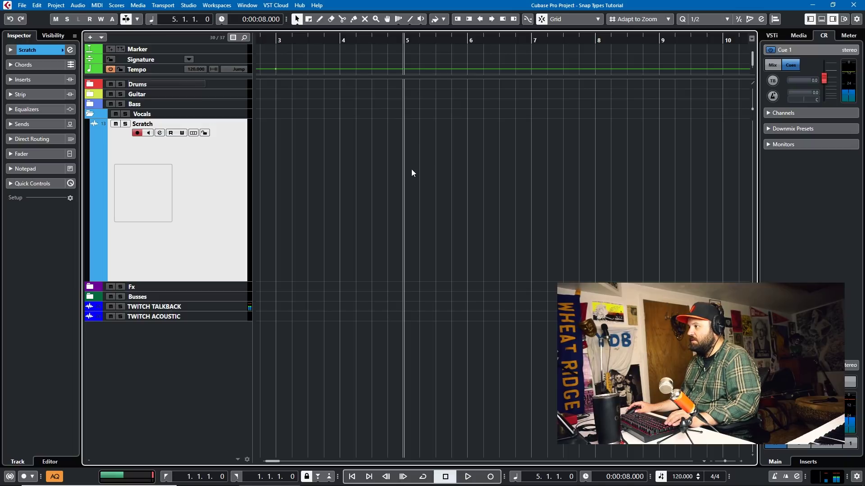
{"action": "key", "text": "8"}
{"action": "left_click_drag", "start_coordinate": [409, 166], "coordinate": [429, 167]}
{"action": "left_click", "coordinate": [429, 180]}
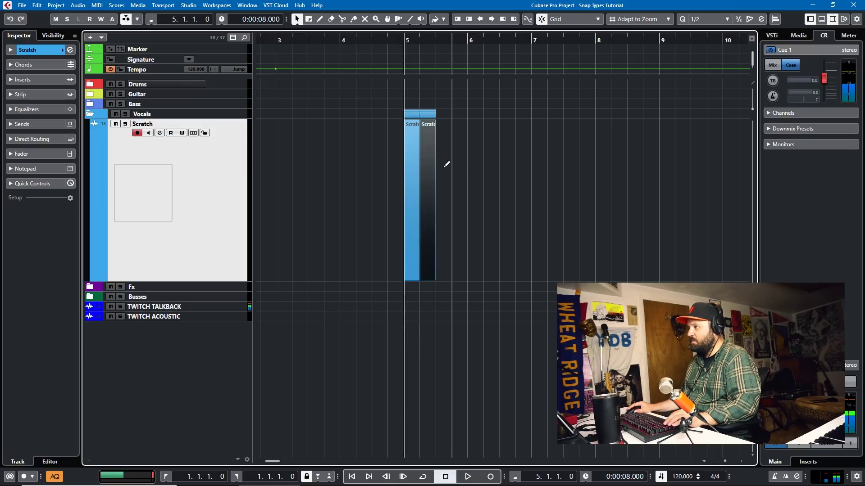
{"action": "left_click", "coordinate": [446, 163]}
{"action": "left_click", "coordinate": [460, 163]}
Draw eight adjacent thirty-second-note events on the Scratch track, filling beat 2 of bar 6.
{"action": "key", "text": "h"}
{"action": "key", "text": "h"}
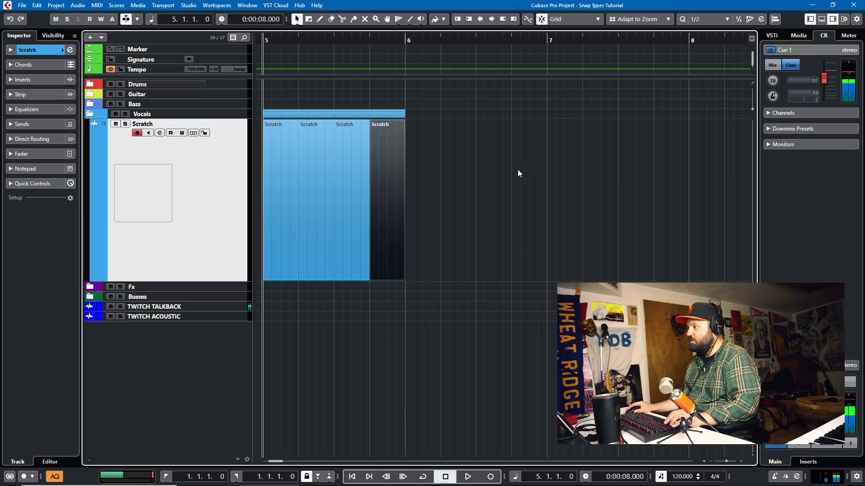
{"action": "key", "text": "h"}
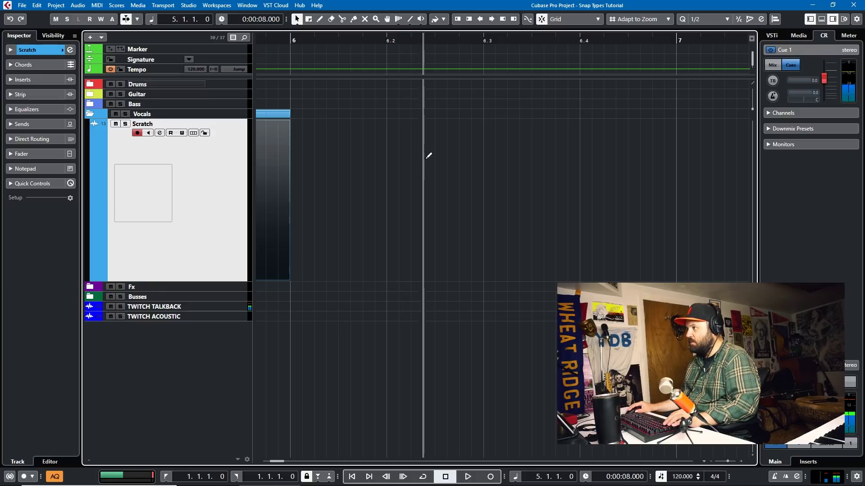
{"action": "left_click", "coordinate": [402, 158]}
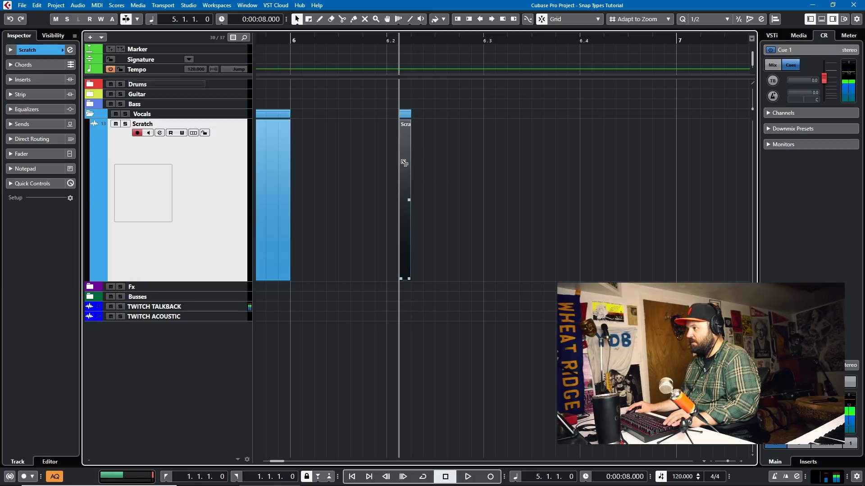
{"action": "left_click", "coordinate": [393, 158]}
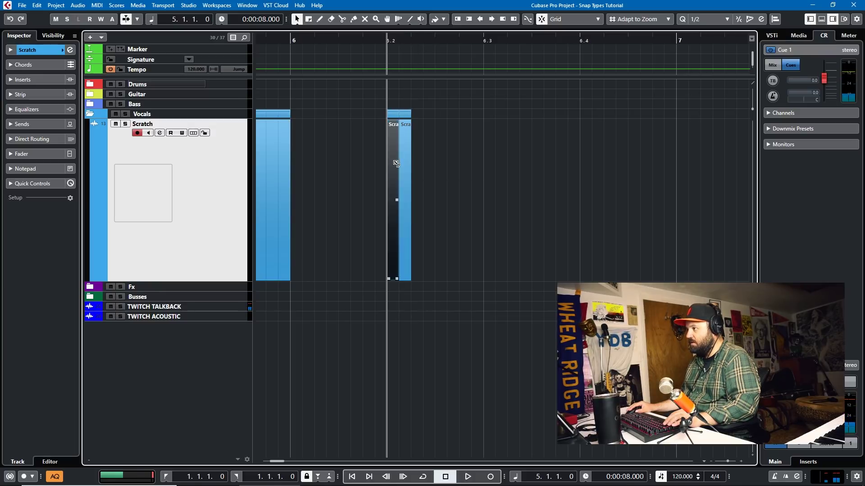
{"action": "left_click", "coordinate": [418, 159]}
{"action": "left_click", "coordinate": [429, 157]}
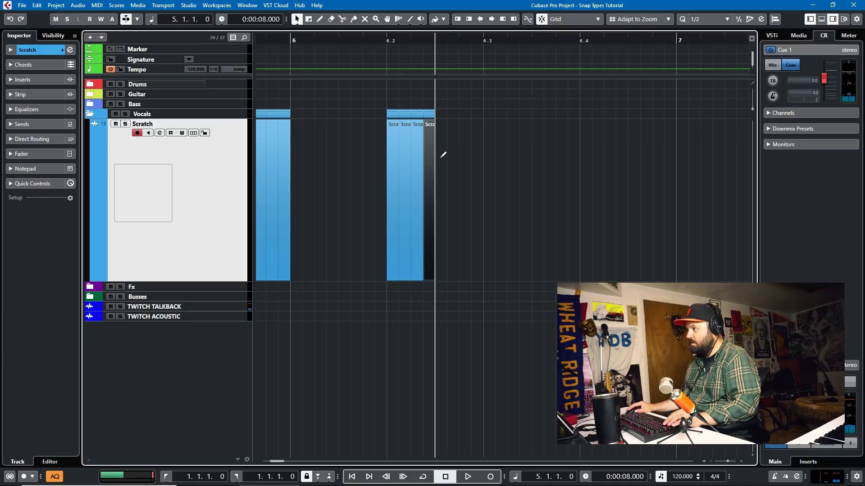
{"action": "left_click", "coordinate": [441, 157]}
{"action": "left_click", "coordinate": [454, 157]}
{"action": "left_click", "coordinate": [466, 157]}
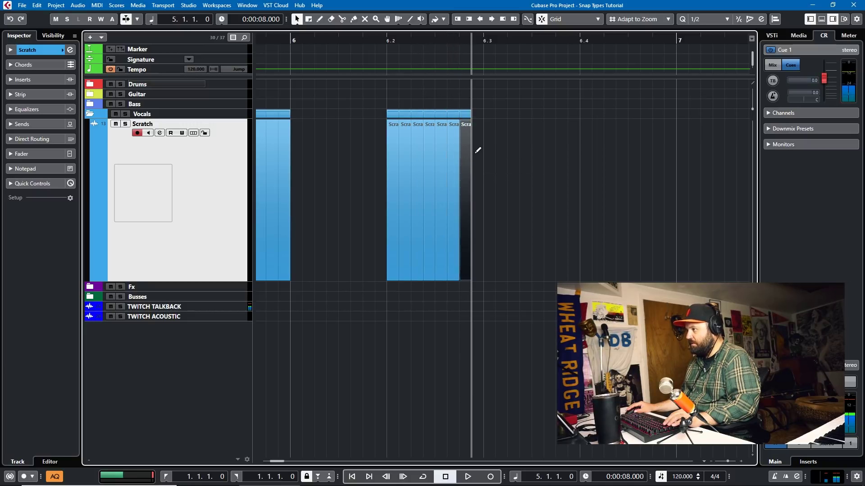
{"action": "left_click", "coordinate": [477, 157]}
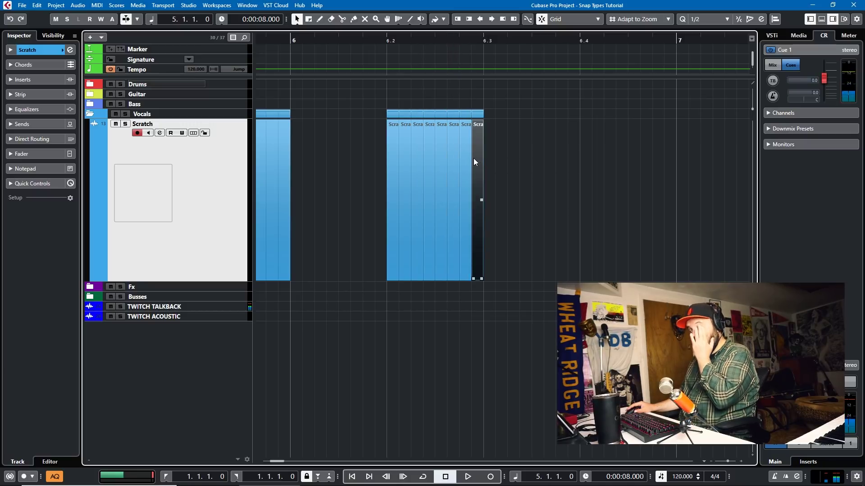
Delete the eight short events in bar 6 and set the grid type to Bar.
{"action": "left_click_drag", "start_coordinate": [474, 158], "coordinate": [374, 174]}
{"action": "key", "text": "Delete"}
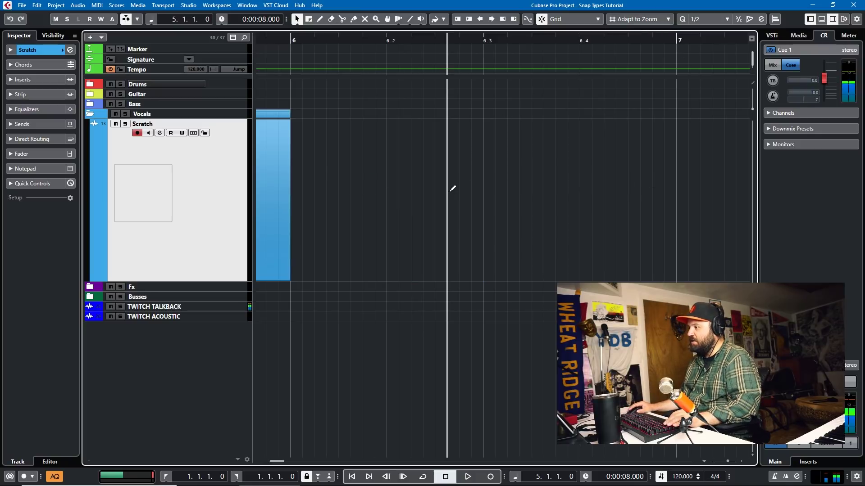
{"action": "scroll", "coordinate": [472, 184], "scroll_direction": "up", "scroll_amount": 5, "text": "ctrl"}
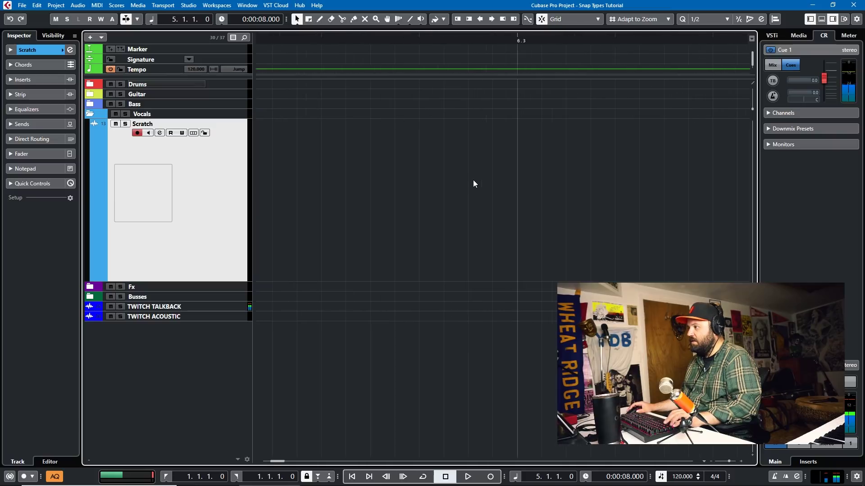
{"action": "left_click", "coordinate": [645, 20]}
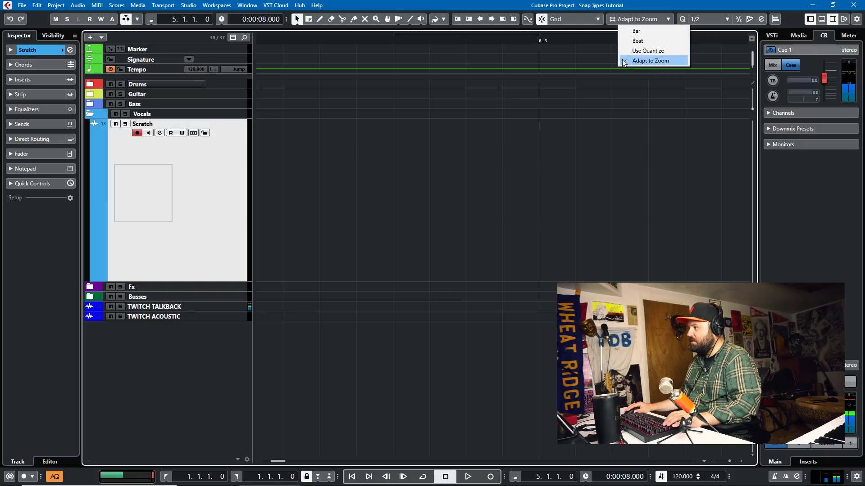
{"action": "left_click", "coordinate": [638, 34]}
Delete the four one-beat events in bar 5 of the Scratch track.
{"action": "key", "text": "ctrl+v"}
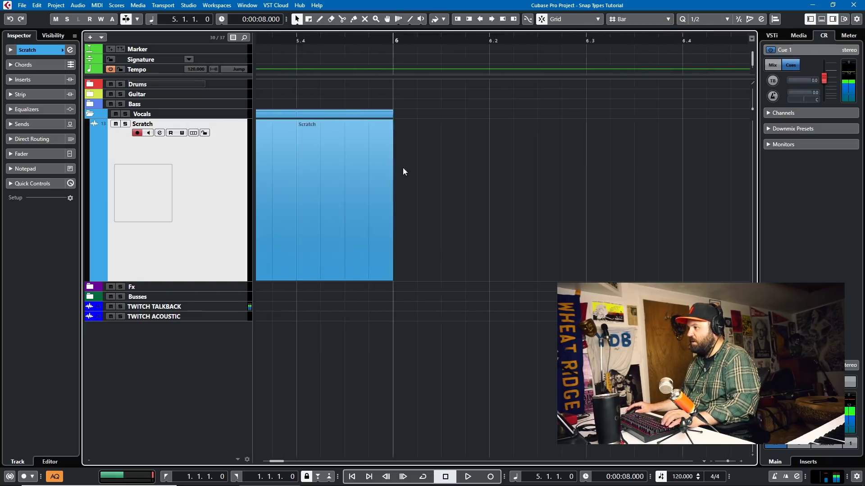
{"action": "key", "text": "g"}
{"action": "key", "text": "g"}
{"action": "key", "text": "g"}
{"action": "left_click", "coordinate": [371, 168]}
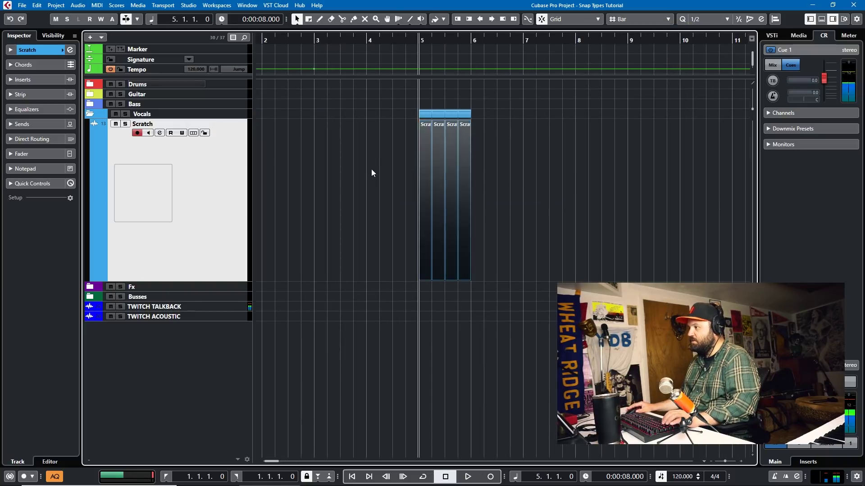
{"action": "key", "text": "ctrl+z"}
Draw a one-bar event at bar 4 of the Scratch track.
{"action": "key", "text": "h"}
{"action": "key", "text": "h"}
{"action": "key", "text": "h"}
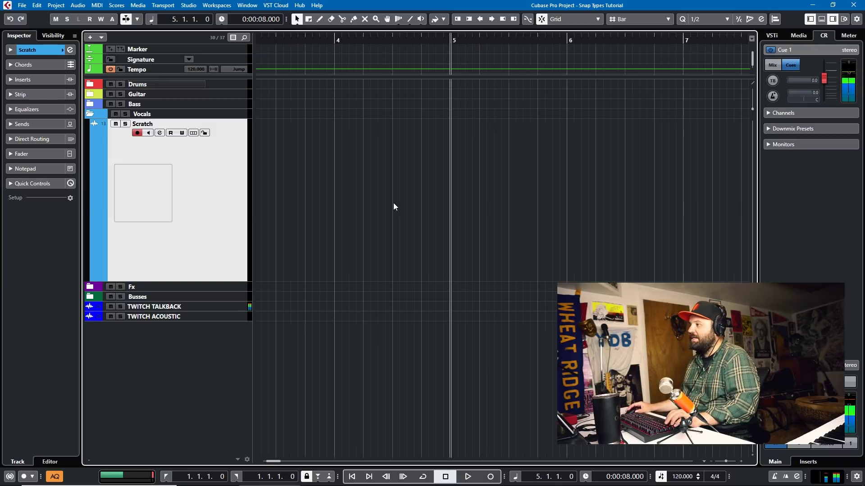
{"action": "key", "text": "ctrl+v"}
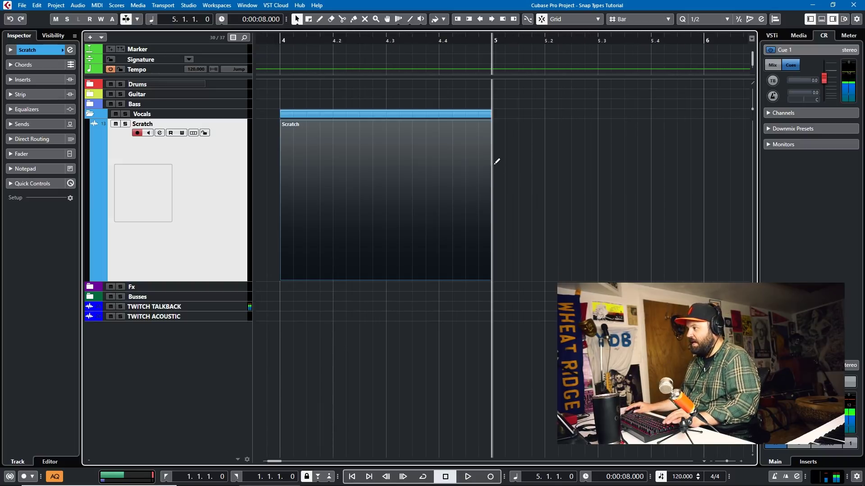
Try sliding the one-bar Scratch event along the bar grid, leaving it at bar 4.
{"action": "scroll", "coordinate": [374, 187], "scroll_direction": "left", "scroll_amount": 2}
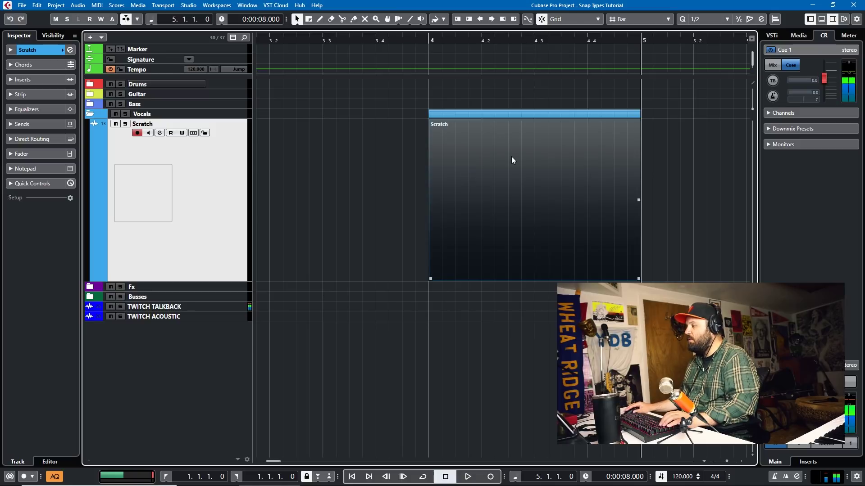
{"action": "scroll", "coordinate": [511, 157], "scroll_direction": "down", "scroll_amount": 2}
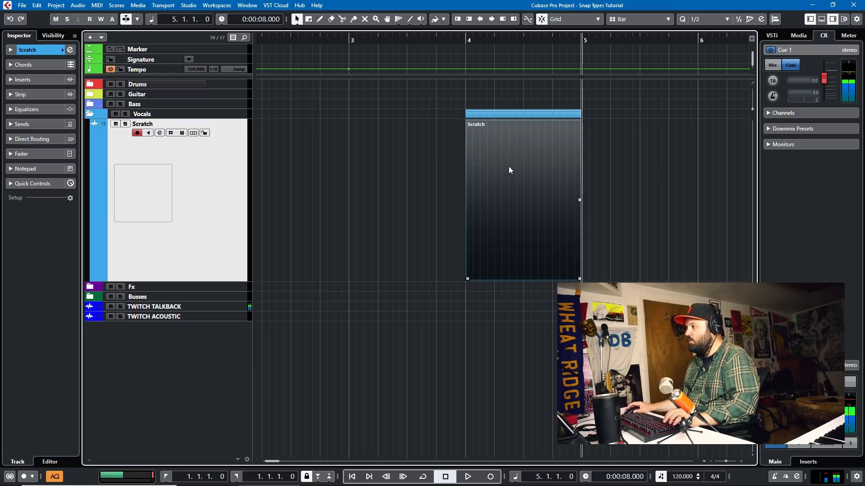
{"action": "left_click_drag", "start_coordinate": [500, 169], "coordinate": [482, 167]}
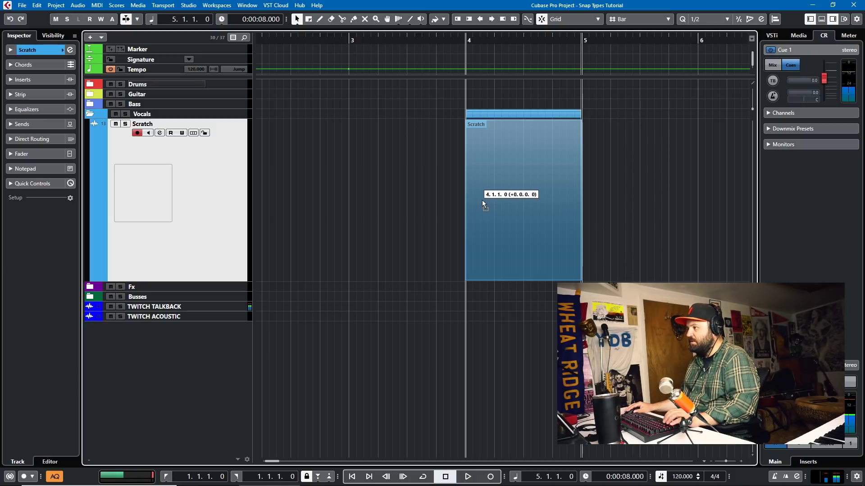
{"action": "mouse_move", "coordinate": [482, 204]}
{"action": "left_mouse_down"}
{"action": "mouse_move", "coordinate": [426, 201]}
{"action": "mouse_move", "coordinate": [477, 197]}
{"action": "left_mouse_up"}
Set the grid type to Beat and move the Scratch event to beat 4 of bar 4.
{"action": "left_click", "coordinate": [647, 20]}
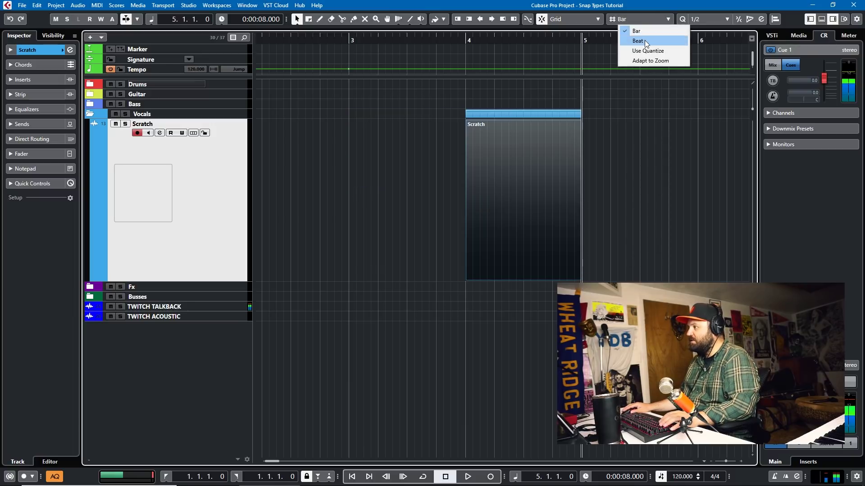
{"action": "left_click", "coordinate": [644, 40]}
{"action": "scroll", "coordinate": [529, 161], "scroll_direction": "up", "scroll_amount": 2}
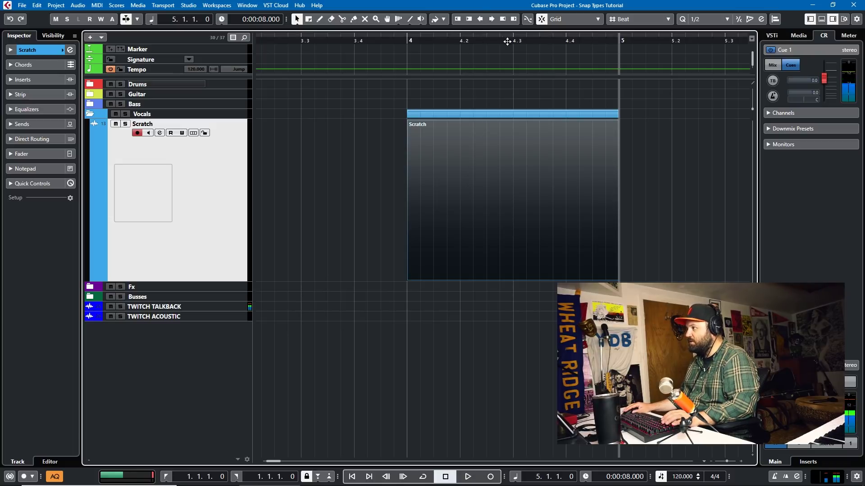
{"action": "left_click_drag", "start_coordinate": [463, 210], "coordinate": [564, 208]}
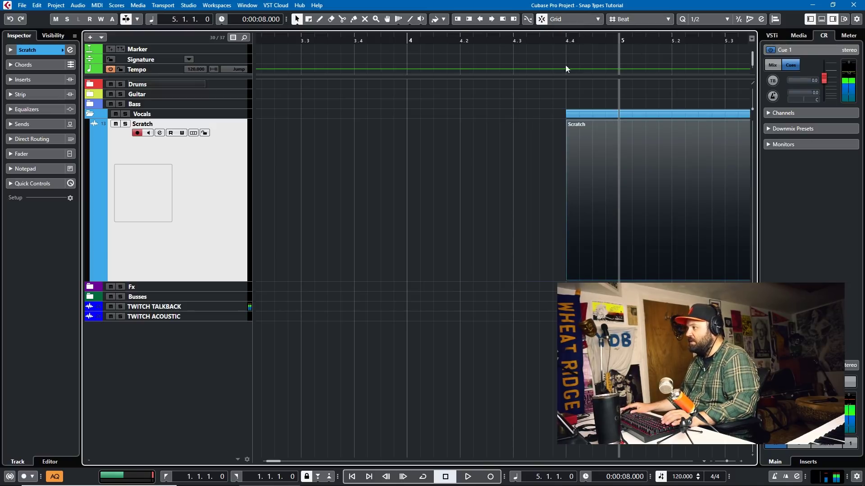
Change the time signature at bar 1 to 6/8 and move the Scratch event to the start of bar 7.
{"action": "scroll", "coordinate": [352, 90], "scroll_direction": "left", "scroll_amount": 10}
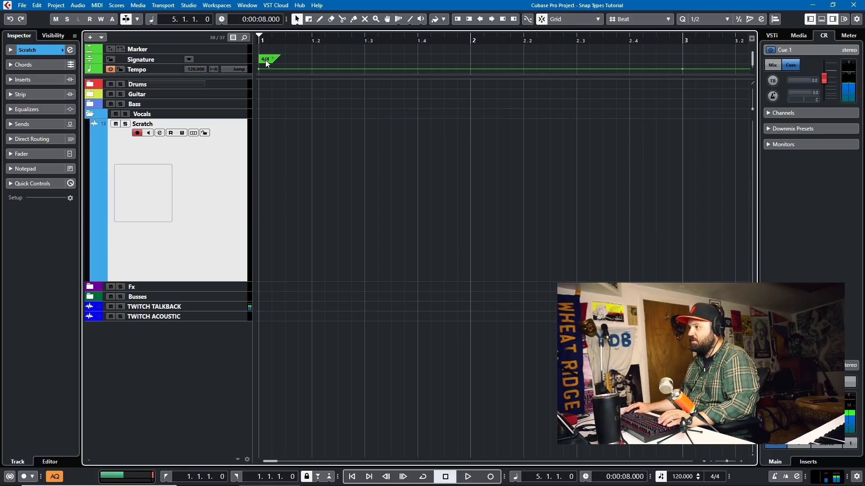
{"action": "left_click", "coordinate": [229, 60]}
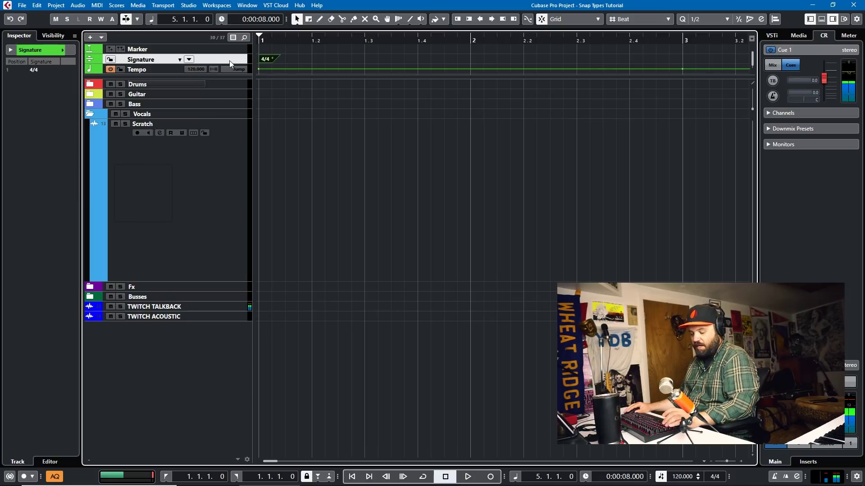
{"action": "left_click", "coordinate": [268, 60]}
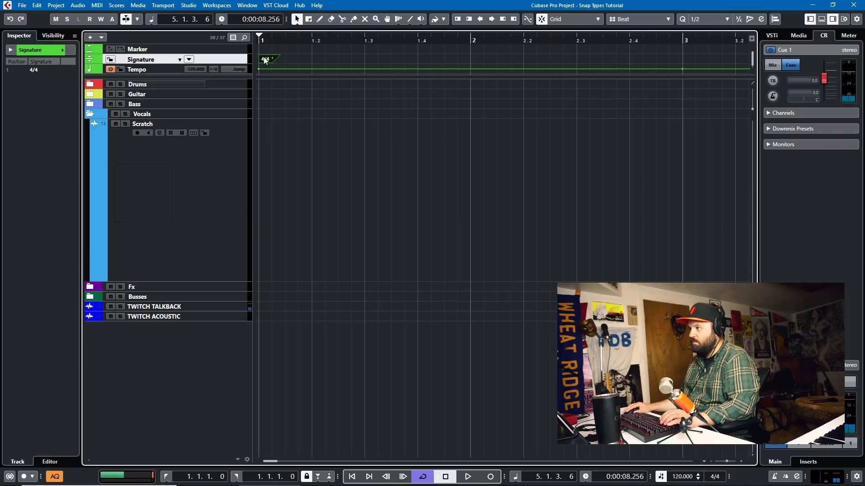
{"action": "double_click", "coordinate": [265, 60]}
{"action": "type", "text": "6/8"}
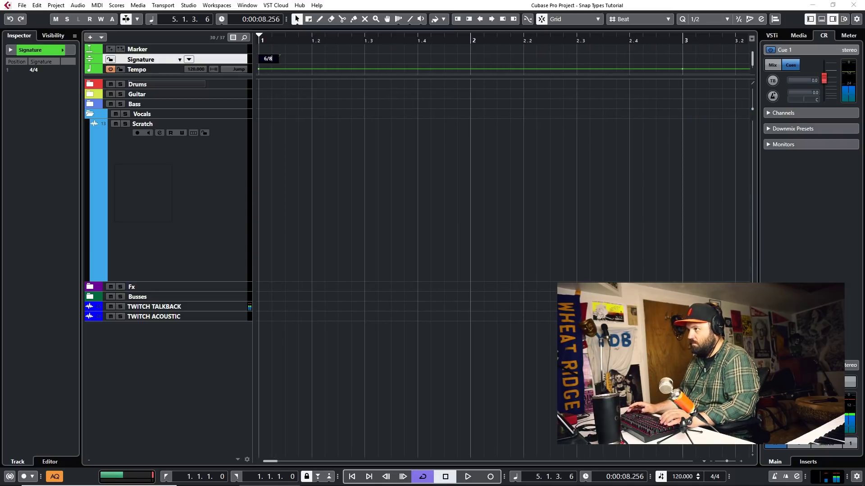
{"action": "key", "text": "Return"}
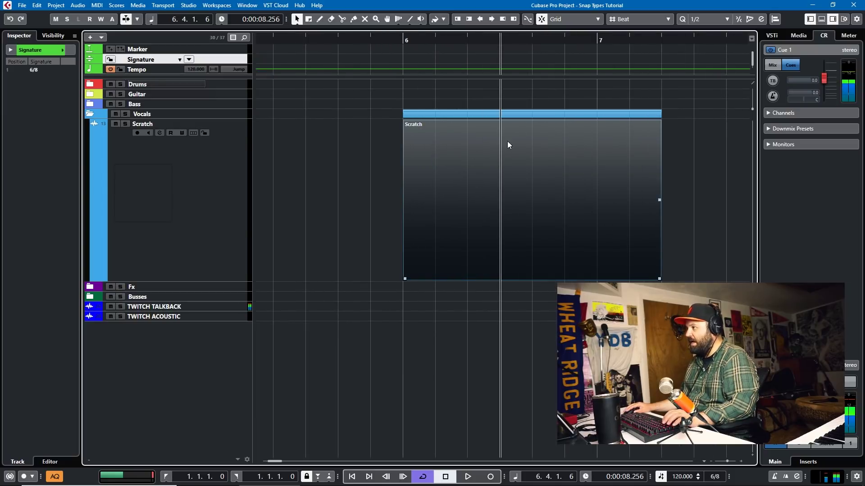
{"action": "left_click_drag", "start_coordinate": [477, 167], "coordinate": [643, 177]}
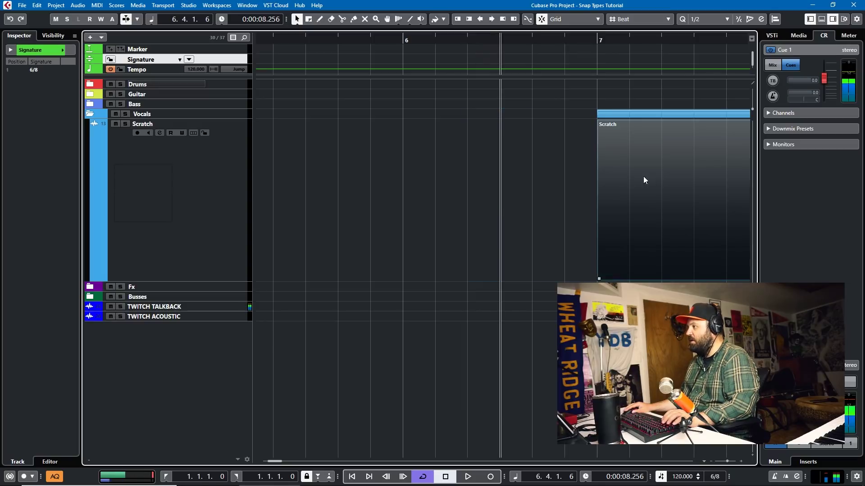
Set the time signature at bar 1 back to 4/4.
{"action": "scroll", "coordinate": [463, 182], "scroll_direction": "down", "scroll_amount": 3}
{"action": "scroll", "coordinate": [285, 131], "scroll_direction": "left", "scroll_amount": 3}
{"action": "double_click", "coordinate": [269, 59]}
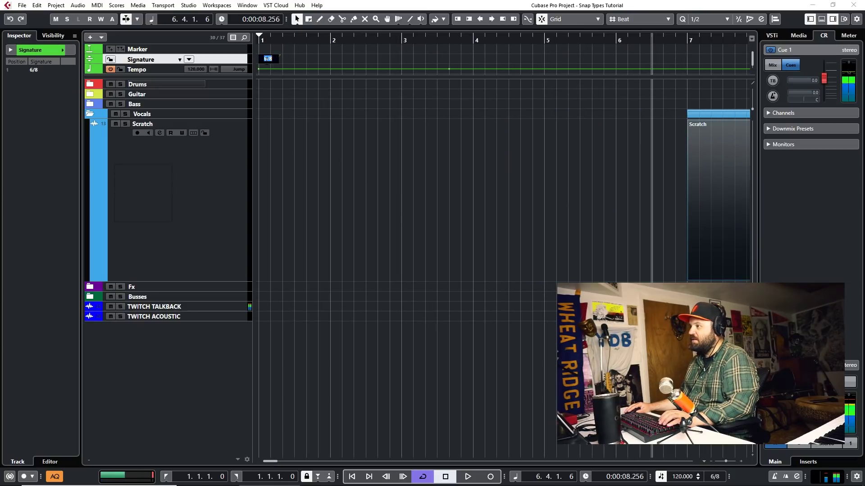
{"action": "type", "text": "4/4"}
{"action": "key", "text": "Return"}
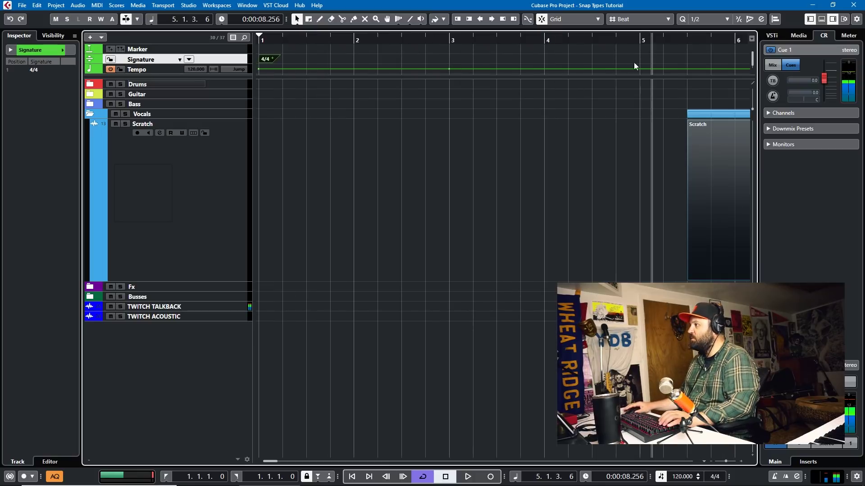
Set the grid type to Use Quantize and the quantize preset to 1/16.
{"action": "left_click", "coordinate": [626, 18]}
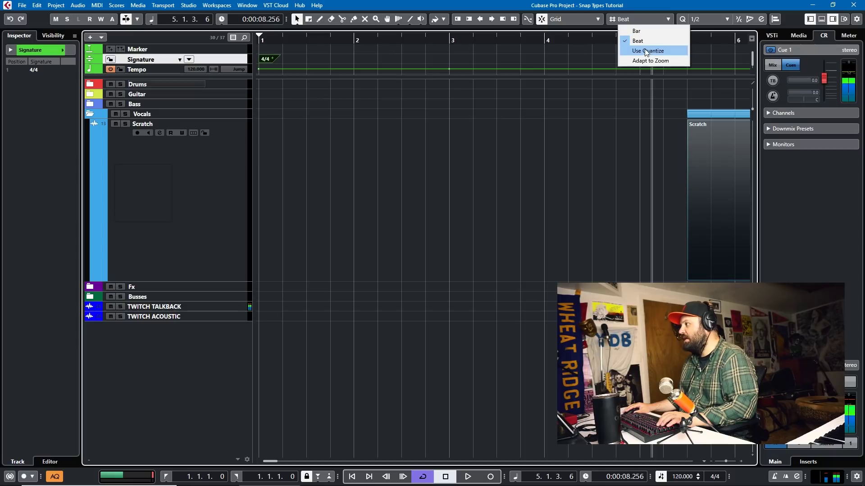
{"action": "left_click", "coordinate": [341, 103]}
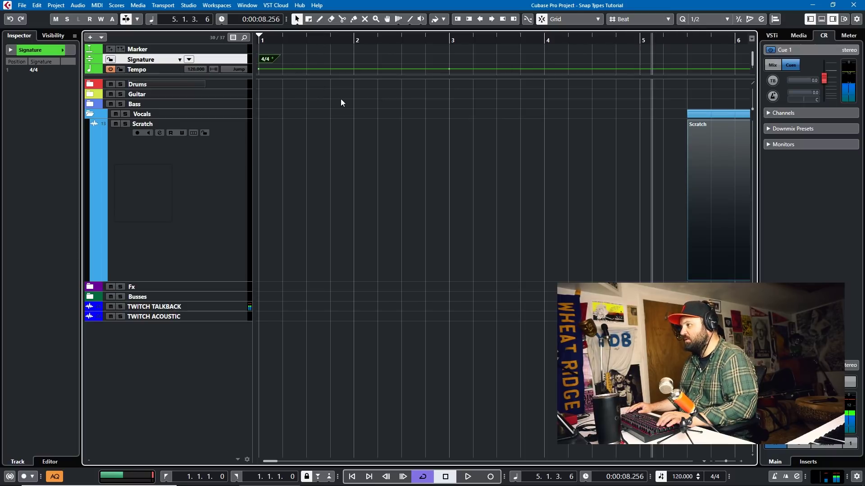
{"action": "key", "text": "g"}
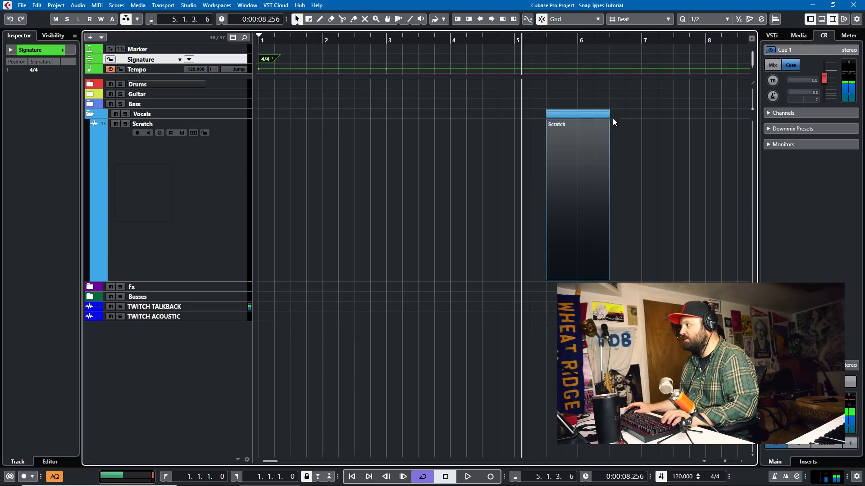
{"action": "left_click", "coordinate": [627, 23]}
{"action": "left_click", "coordinate": [633, 50]}
{"action": "left_click", "coordinate": [706, 19]}
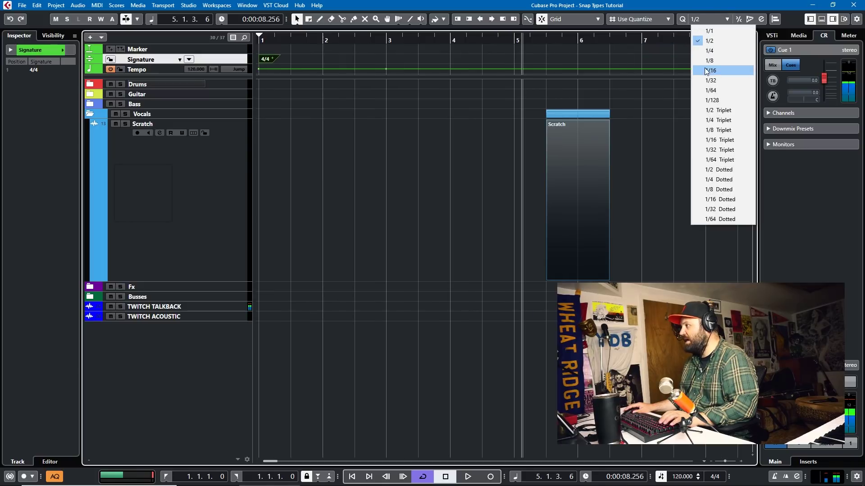
{"action": "left_click", "coordinate": [710, 71]}
Move the Scratch event one beat later to beat 4 of bar 5, and delete it.
{"action": "scroll", "coordinate": [570, 155], "scroll_direction": "up", "scroll_amount": 2}
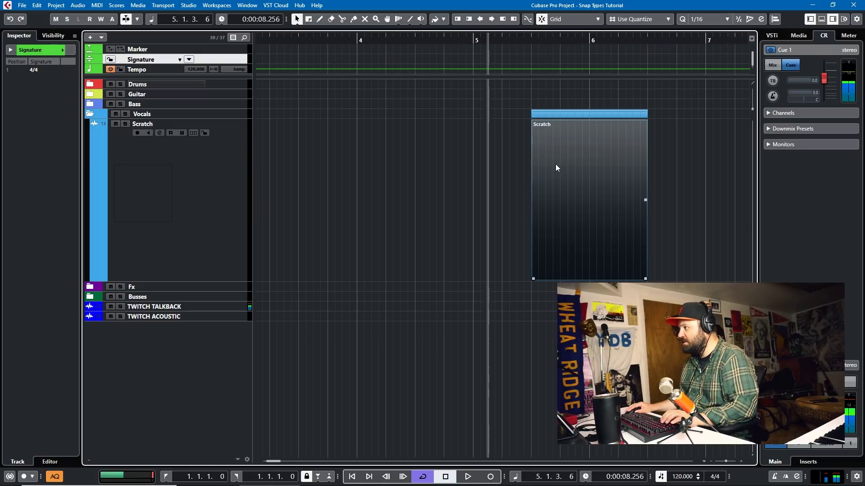
{"action": "left_click_drag", "start_coordinate": [555, 164], "coordinate": [587, 163]}
{"action": "scroll", "coordinate": [560, 161], "scroll_direction": "up", "scroll_amount": 4}
{"action": "scroll", "coordinate": [587, 163], "scroll_direction": "down", "scroll_amount": 3}
{"action": "scroll", "coordinate": [587, 166], "scroll_direction": "down", "scroll_amount": 4}
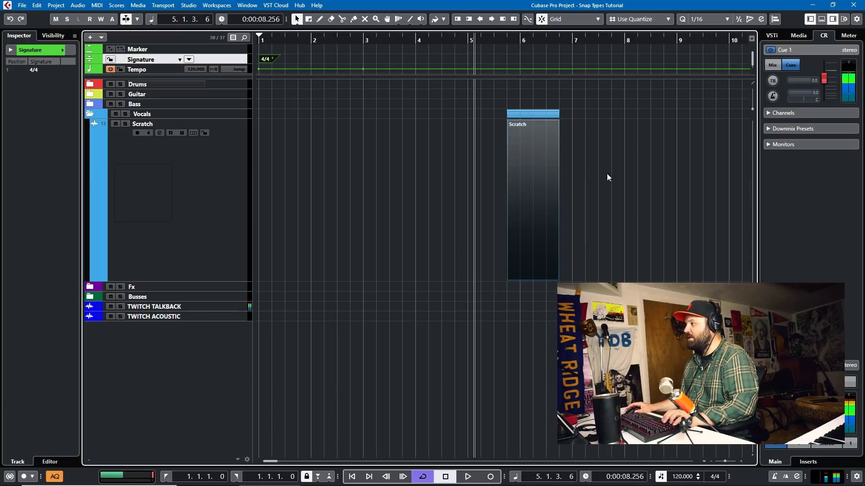
{"action": "key", "text": "Delete"}
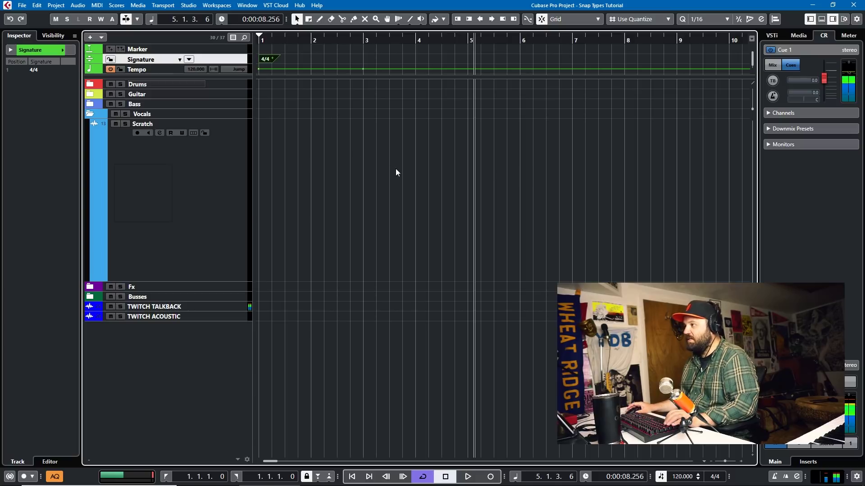
Set the grid type to Bar and create a one-bar Scratch event at the start of bar 4.
{"action": "scroll", "coordinate": [402, 172], "scroll_direction": "up", "scroll_amount": 3}
{"action": "left_click_drag", "start_coordinate": [403, 174], "coordinate": [469, 203]}
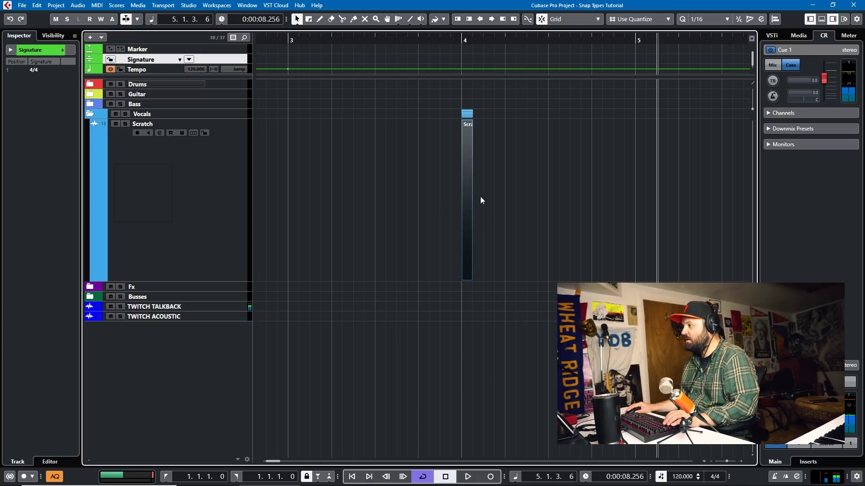
{"action": "left_click", "coordinate": [645, 20]}
{"action": "left_click", "coordinate": [643, 32]}
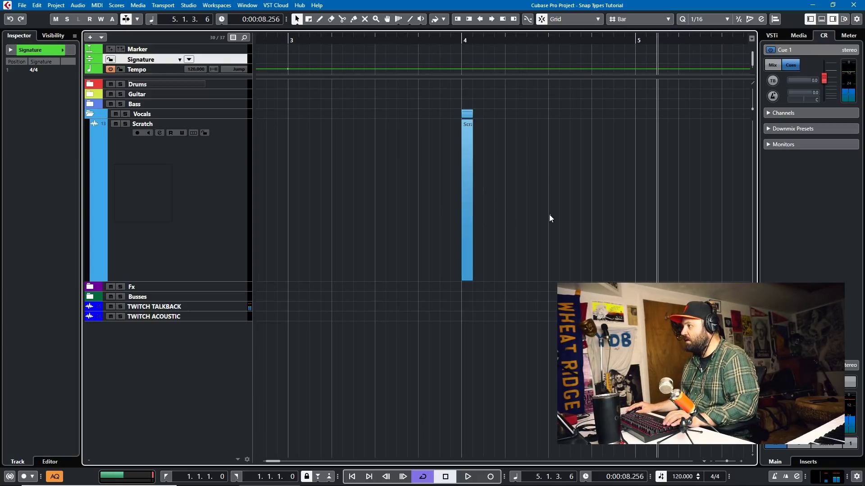
{"action": "left_click_drag", "start_coordinate": [459, 180], "coordinate": [470, 185]}
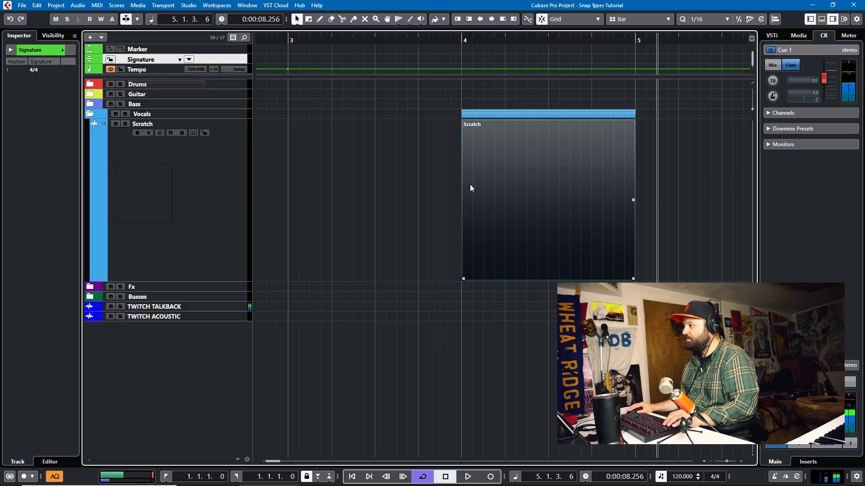
Set the snap type to Grid Relative and shift the Scratch event to start slightly before bar 4.
{"action": "left_click", "coordinate": [572, 17]}
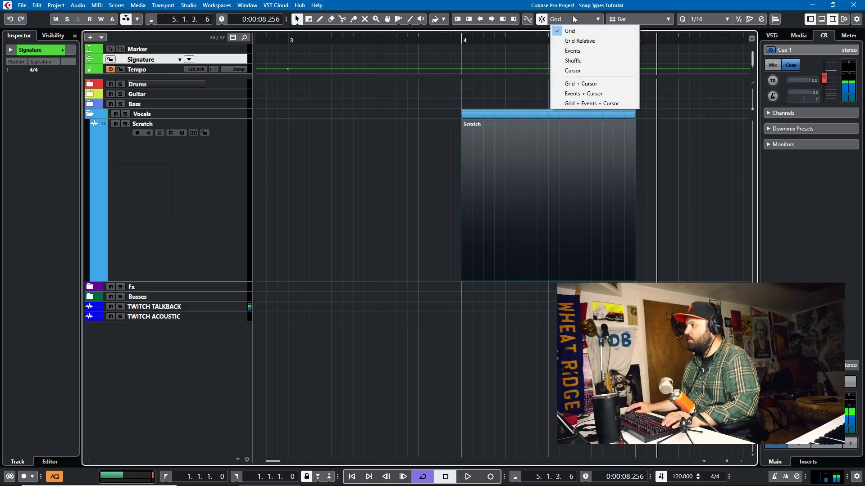
{"action": "left_click", "coordinate": [573, 46]}
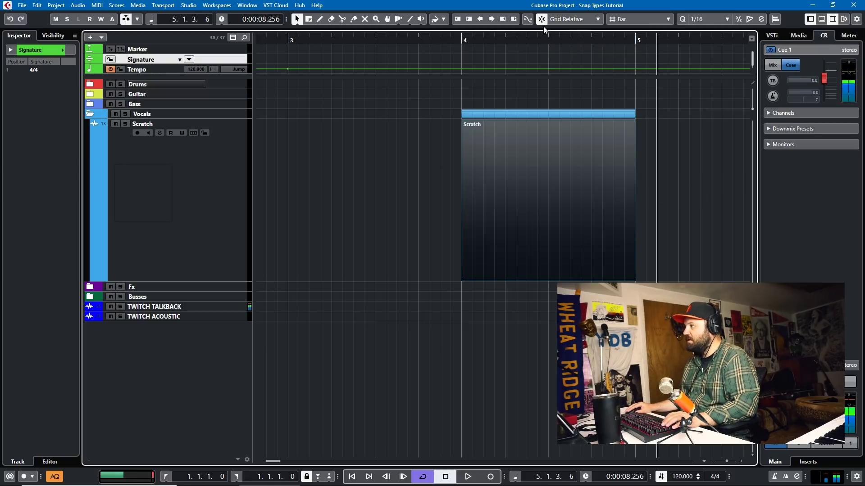
{"action": "left_click_drag", "start_coordinate": [500, 196], "coordinate": [484, 194]}
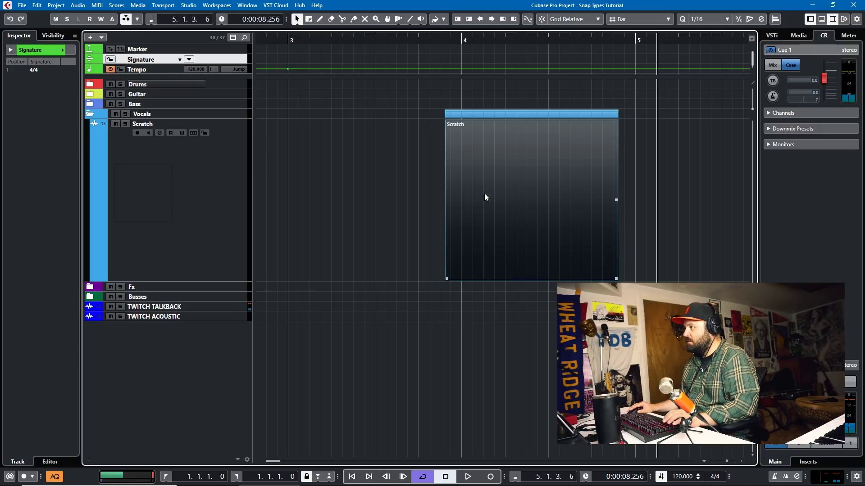
Examine the offset between the Scratch event's start and the bar 4 grid line.
{"action": "scroll", "coordinate": [456, 176], "scroll_direction": "up", "scroll_amount": 3}
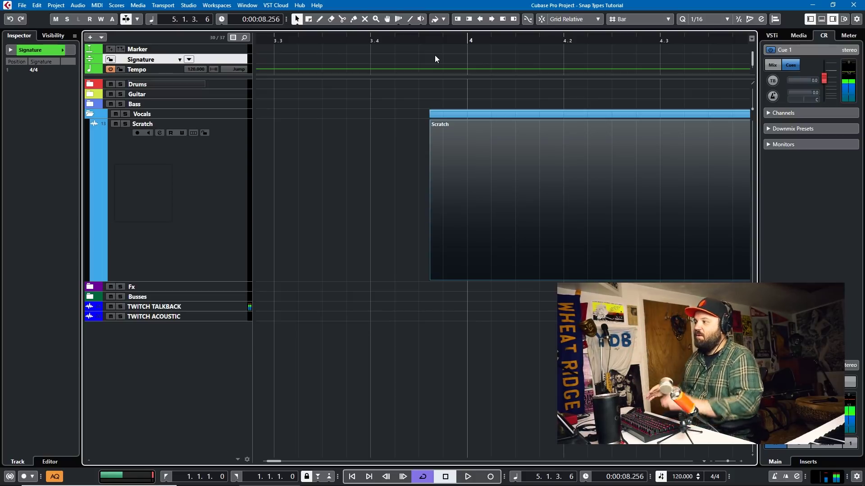
{"action": "key", "text": "g"}
{"action": "left_click", "coordinate": [499, 150]}
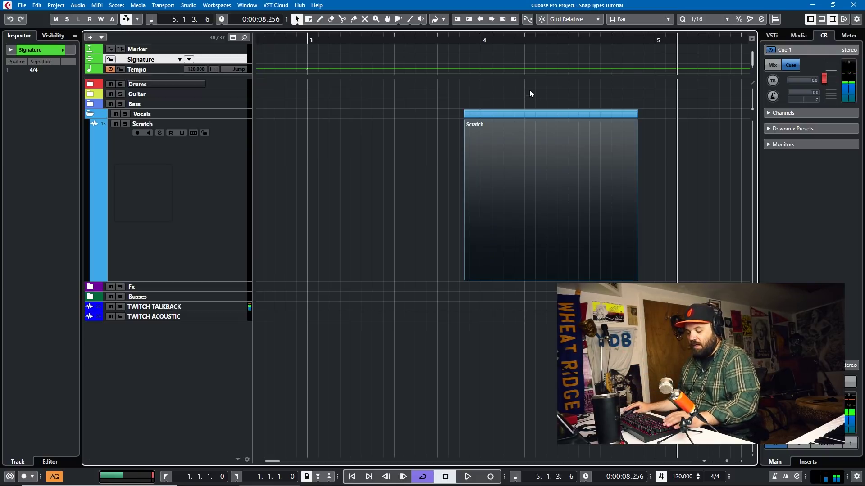
{"action": "scroll", "coordinate": [519, 131], "scroll_direction": "down", "scroll_amount": 1}
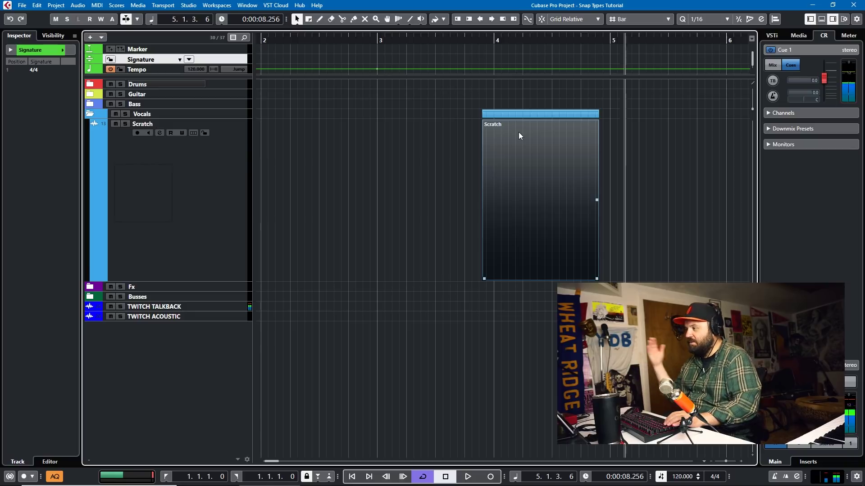
{"action": "scroll", "coordinate": [509, 159], "scroll_direction": "up", "scroll_amount": 3}
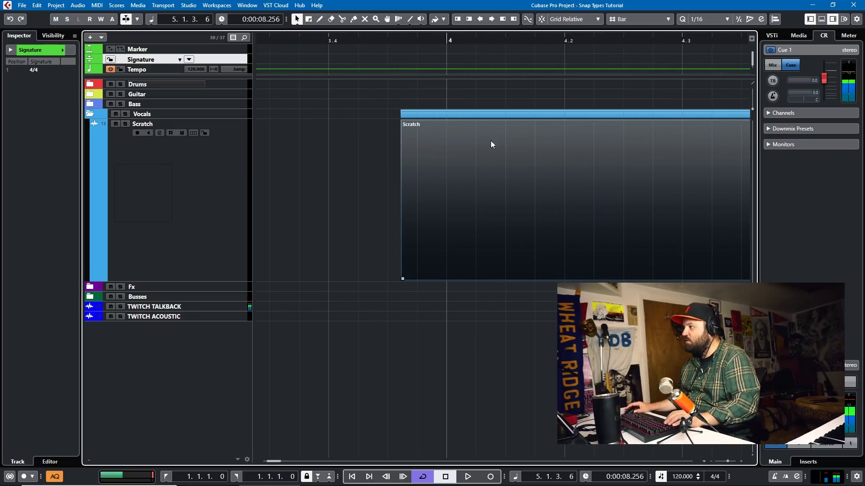
{"action": "scroll", "coordinate": [440, 110], "scroll_direction": "down", "scroll_amount": 2}
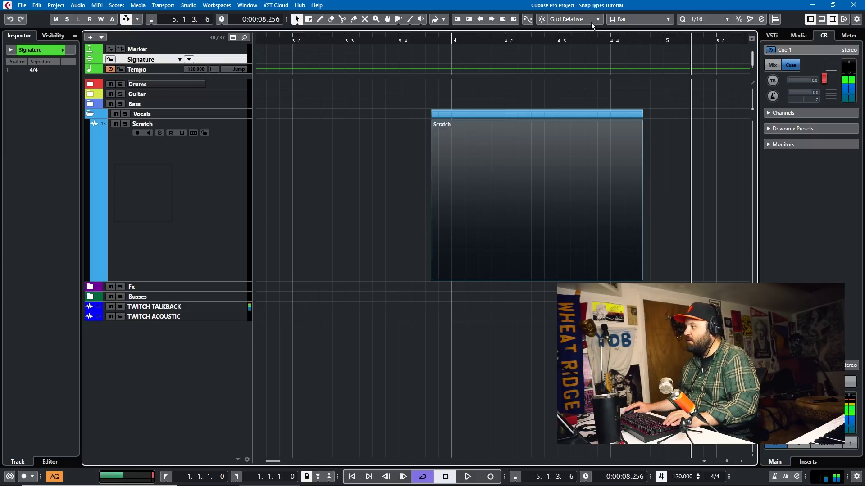
{"action": "scroll", "coordinate": [477, 90], "scroll_direction": "up", "scroll_amount": 2}
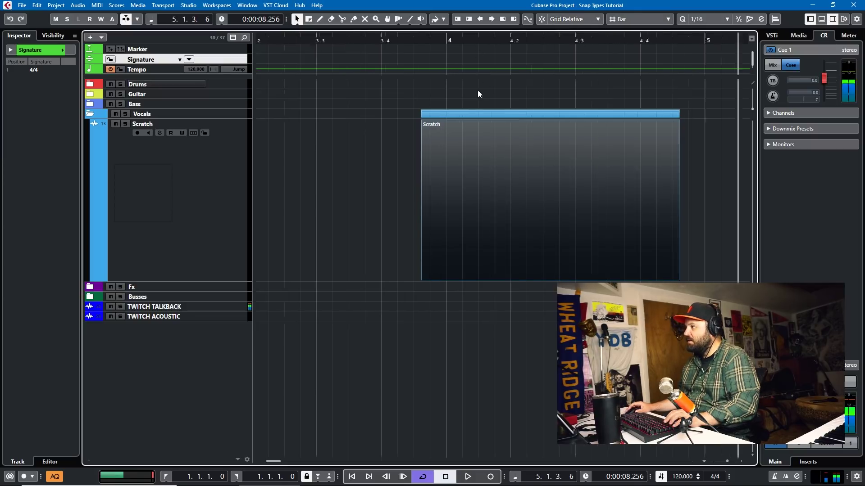
Set the snap type to Grid, move the Scratch event to the start of bar 4, and undo the move.
{"action": "left_click", "coordinate": [570, 19]}
{"action": "left_click", "coordinate": [563, 29]}
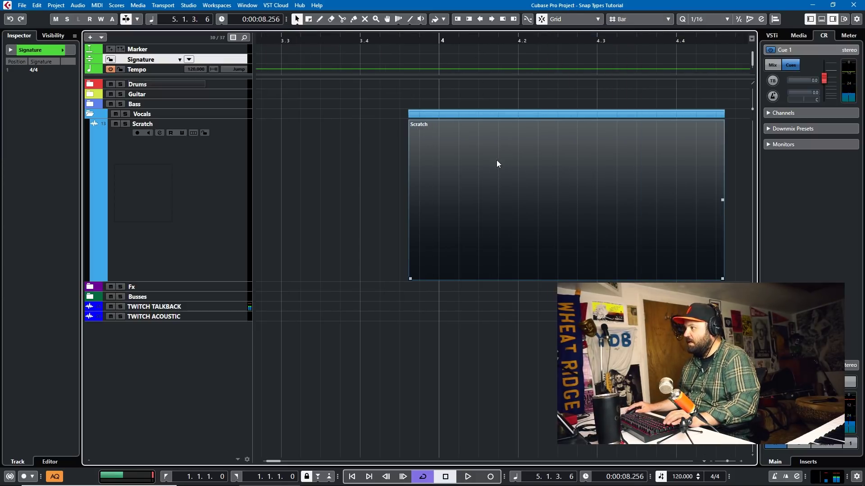
{"action": "left_click_drag", "start_coordinate": [497, 160], "coordinate": [504, 159]}
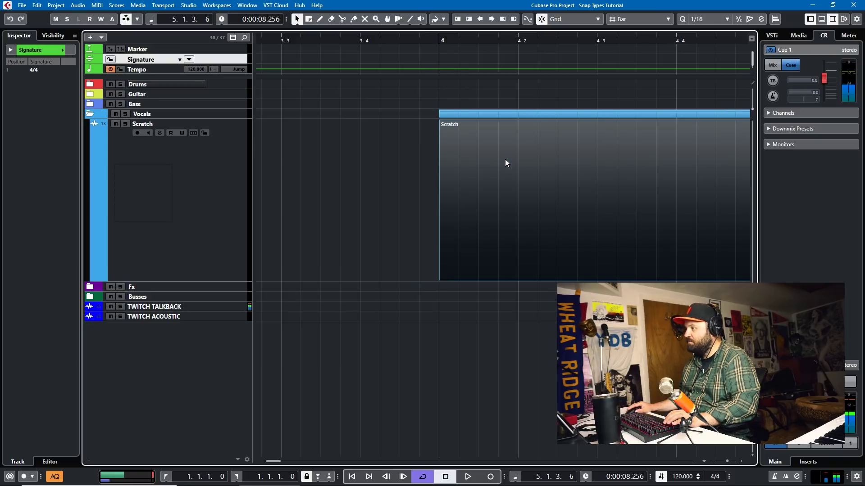
{"action": "key", "text": "ctrl+z"}
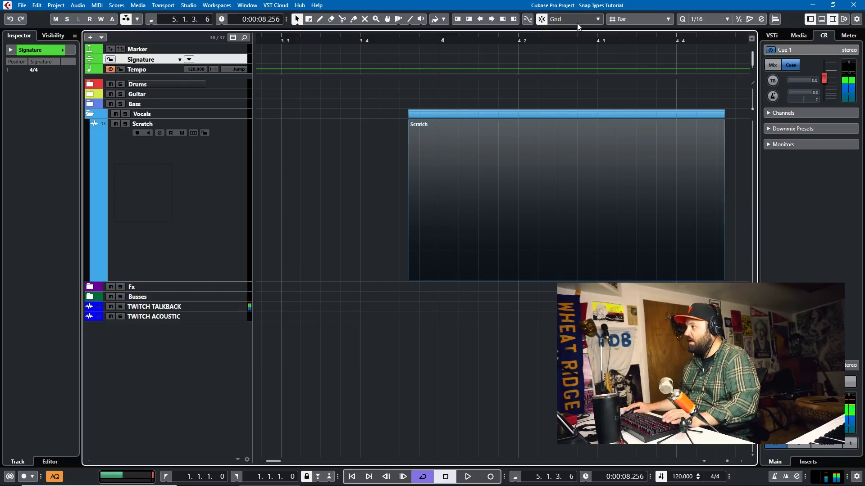
Set the snap type to Grid Relative and move the Scratch event one bar later, to slightly before bar 5.
{"action": "left_click", "coordinate": [577, 21]}
{"action": "left_click", "coordinate": [577, 40]}
{"action": "left_click", "coordinate": [415, 130]}
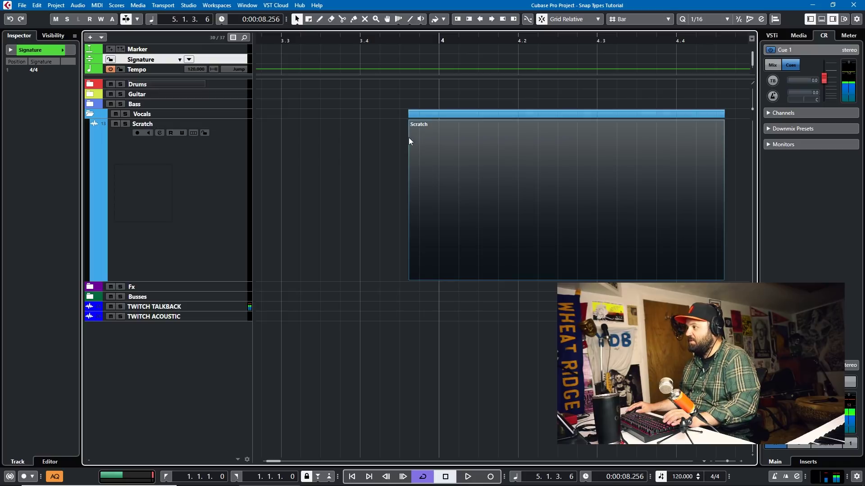
{"action": "key", "text": "g"}
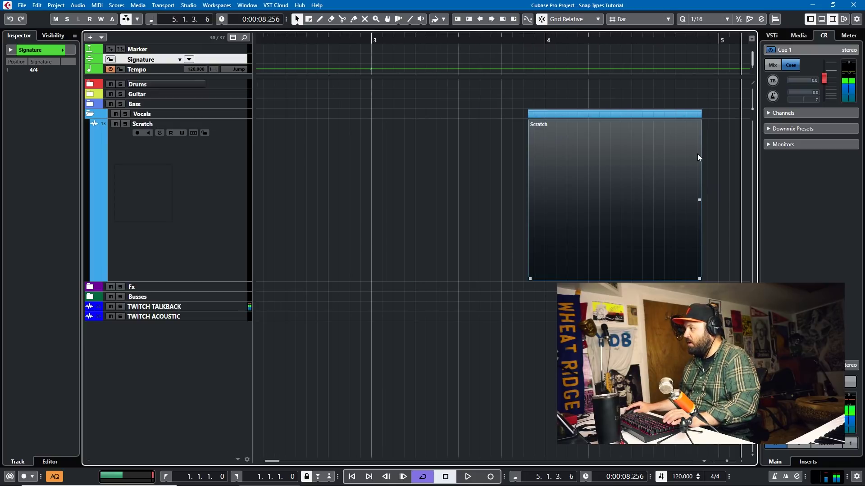
{"action": "key", "text": "g"}
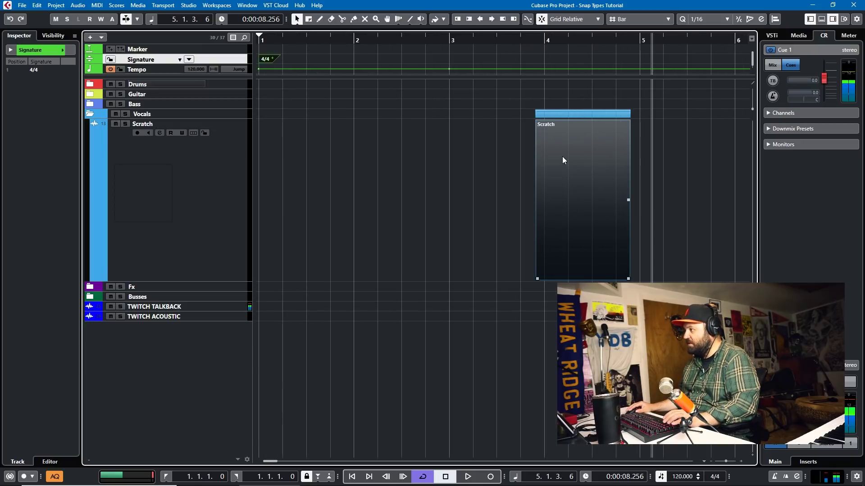
{"action": "left_click_drag", "start_coordinate": [562, 157], "coordinate": [617, 155]}
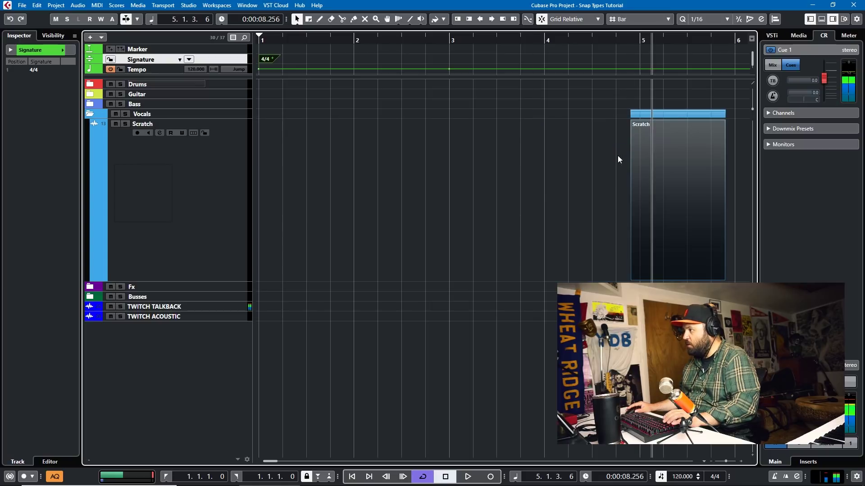
{"action": "key", "text": "h"}
{"action": "key", "text": "h"}
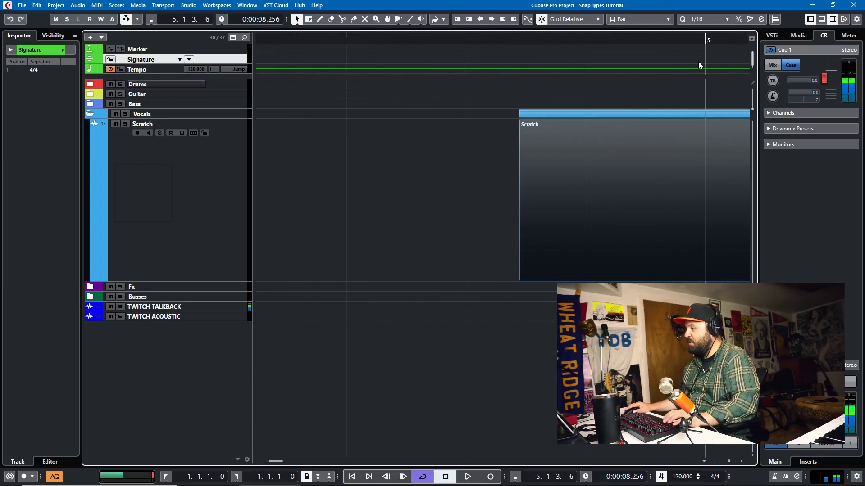
Move the Scratch event one bar earlier, to slightly before bar 4.
{"action": "key", "text": "g"}
{"action": "left_click_drag", "start_coordinate": [640, 161], "coordinate": [400, 176]}
{"action": "key", "text": "g"}
{"action": "key", "text": "h"}
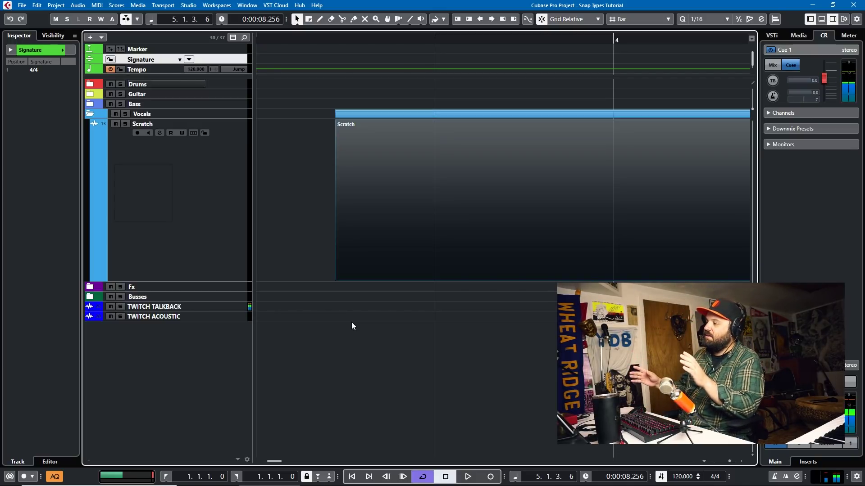
Set the grid type to Use Quantize and move the Scratch event three 1/16 steps later, into beat 1 of bar 4.
{"action": "left_click", "coordinate": [655, 17]}
{"action": "left_click", "coordinate": [647, 50]}
{"action": "scroll", "coordinate": [473, 135], "scroll_direction": "down", "scroll_amount": 4}
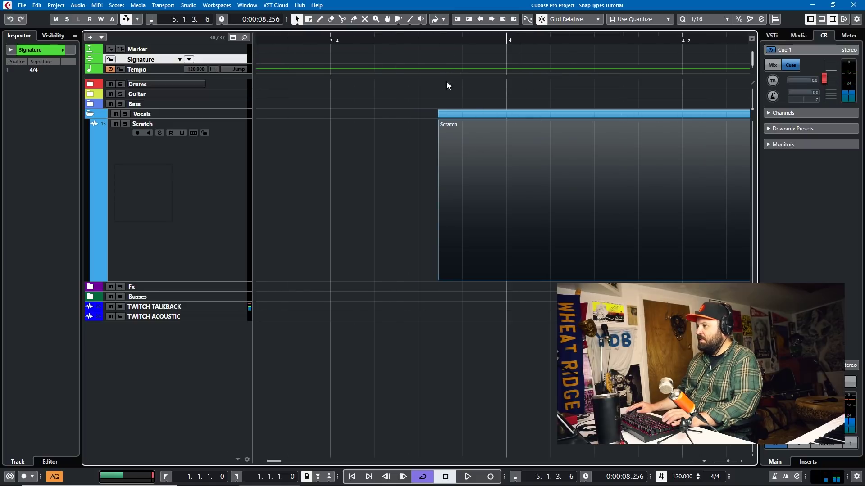
{"action": "left_click_drag", "start_coordinate": [454, 169], "coordinate": [595, 171]}
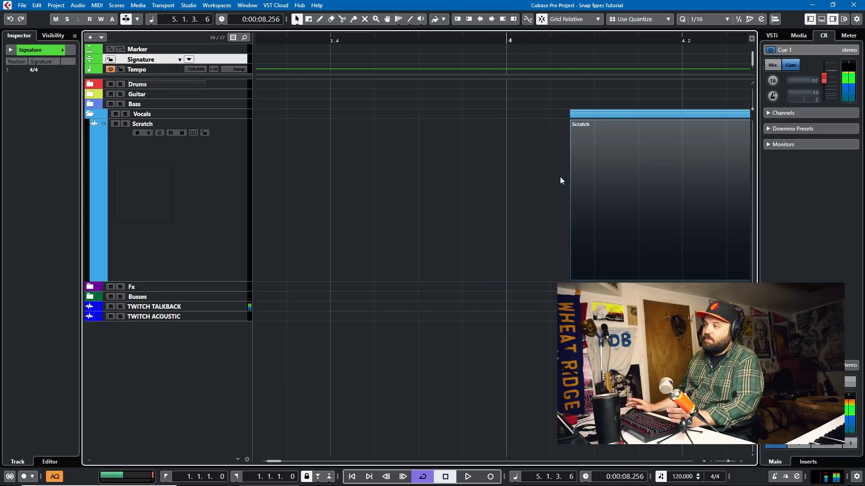
Delete the Scratch event and set the snap type to Events.
{"action": "key", "text": "Delete"}
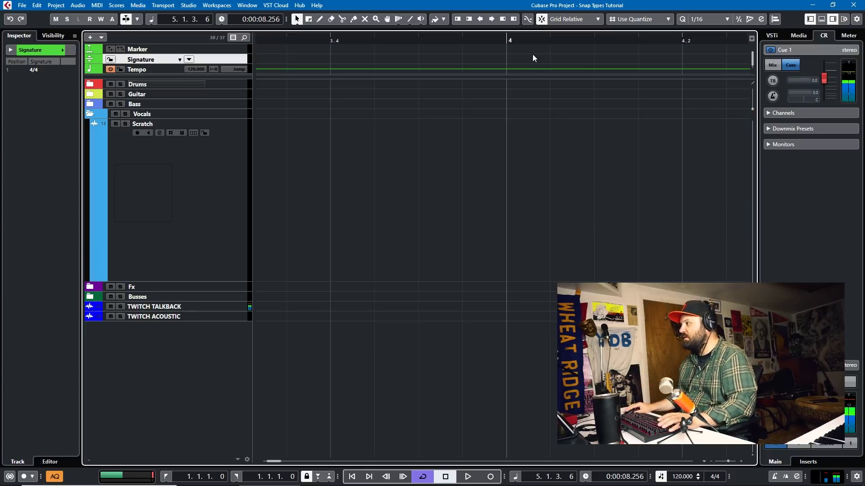
{"action": "left_click", "coordinate": [558, 24]}
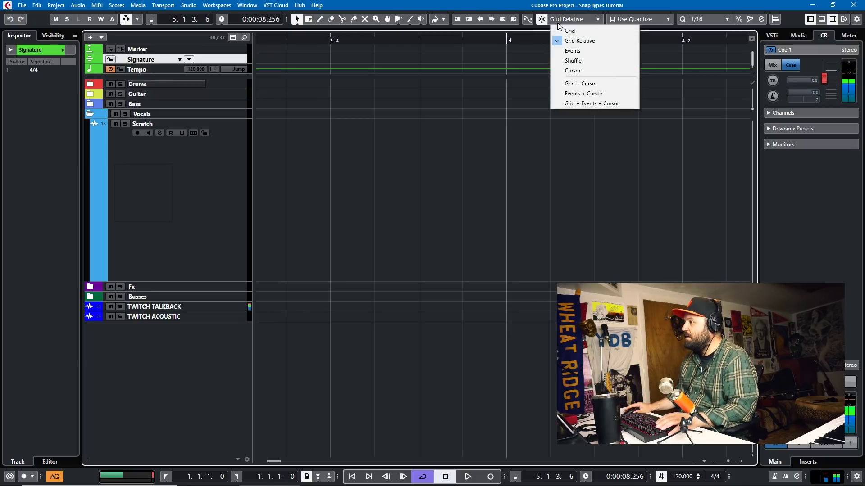
{"action": "left_click", "coordinate": [563, 51]}
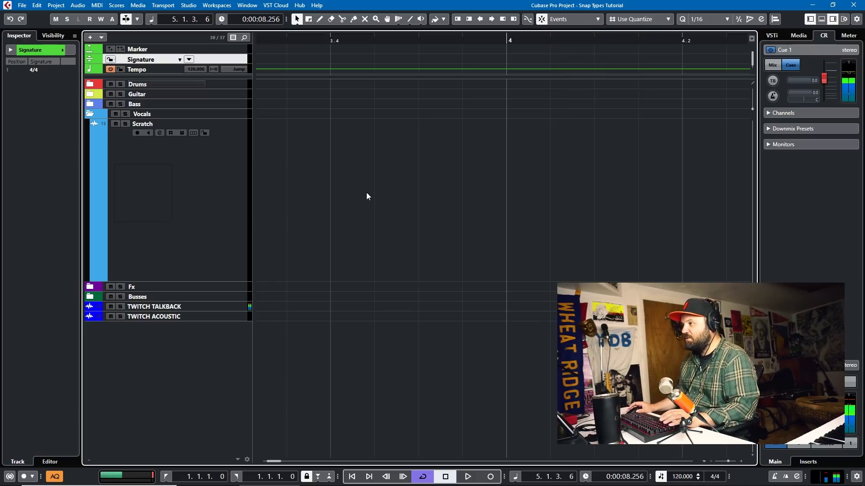
Record an audio take on the Scratch track from bar 3 to about beat 4 of bar 7.
{"action": "left_click", "coordinate": [199, 192]}
{"action": "scroll", "coordinate": [325, 192], "scroll_direction": "left", "scroll_amount": 3}
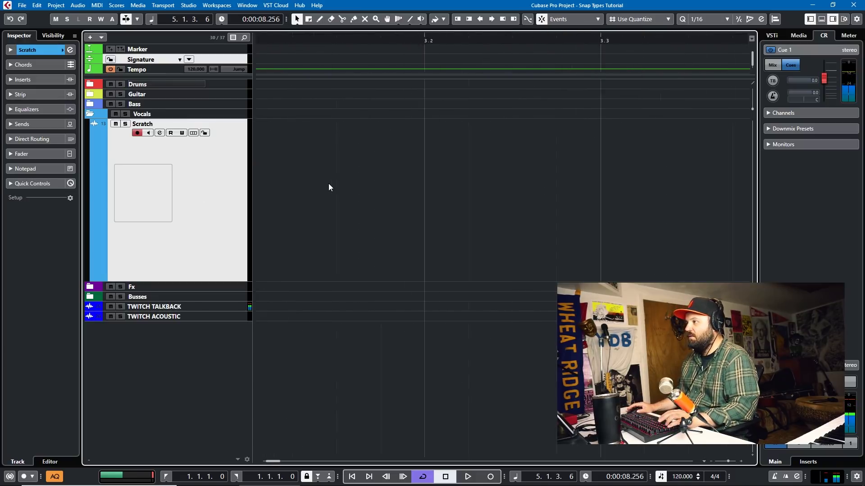
{"action": "scroll", "coordinate": [333, 180], "scroll_direction": "left", "scroll_amount": 2}
{"action": "left_click", "coordinate": [498, 39]}
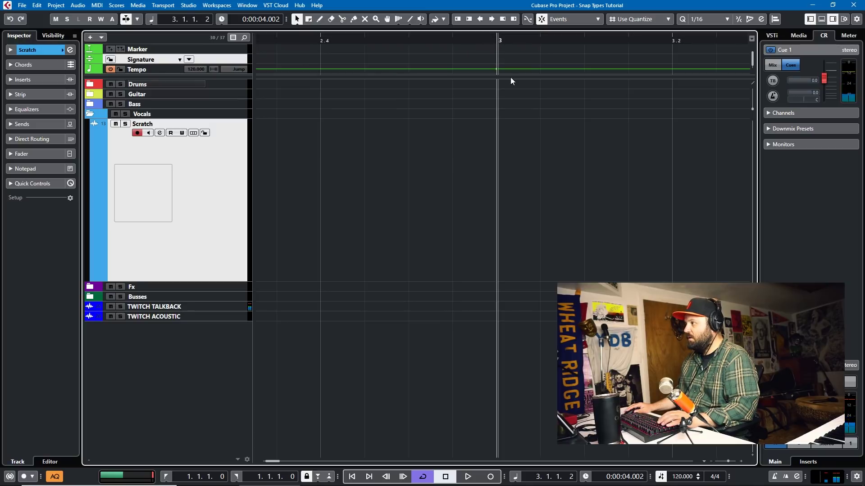
{"action": "key", "text": "KP_Multiply"}
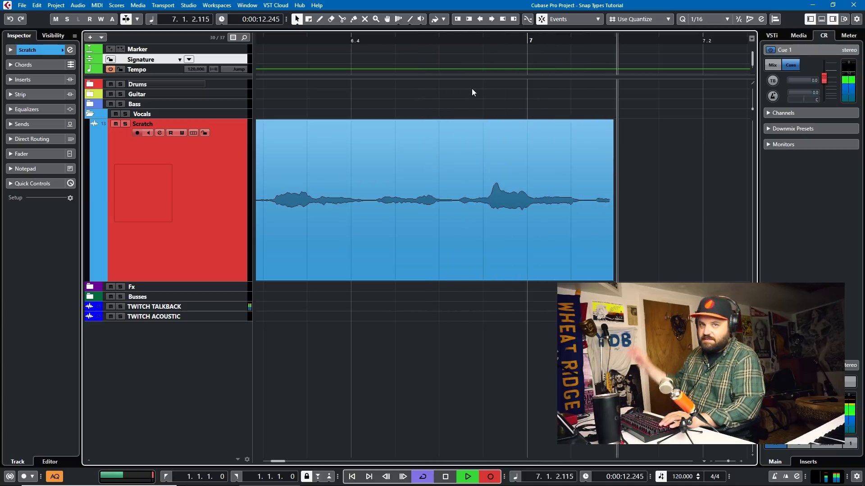
{"action": "key", "text": "space"}
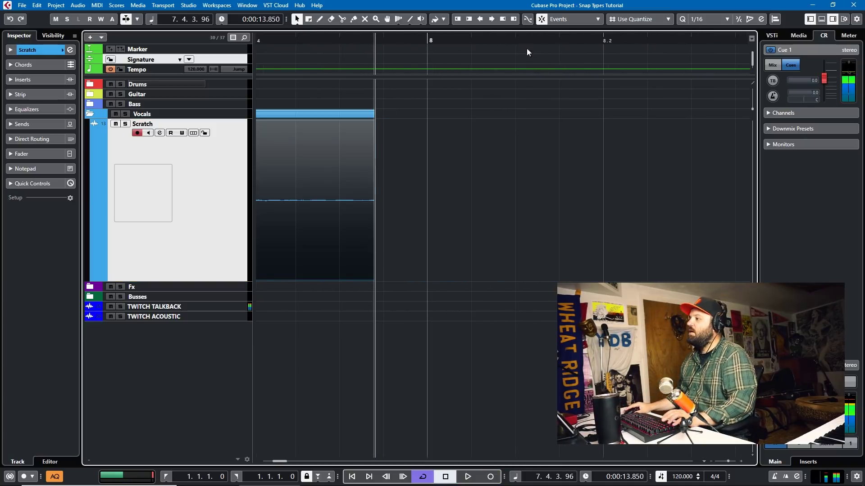
Play the recorded Scratch take from bar 3 to about beat 3 of bar 4 to find a cut point.
{"action": "key", "text": "g"}
{"action": "key", "text": "g"}
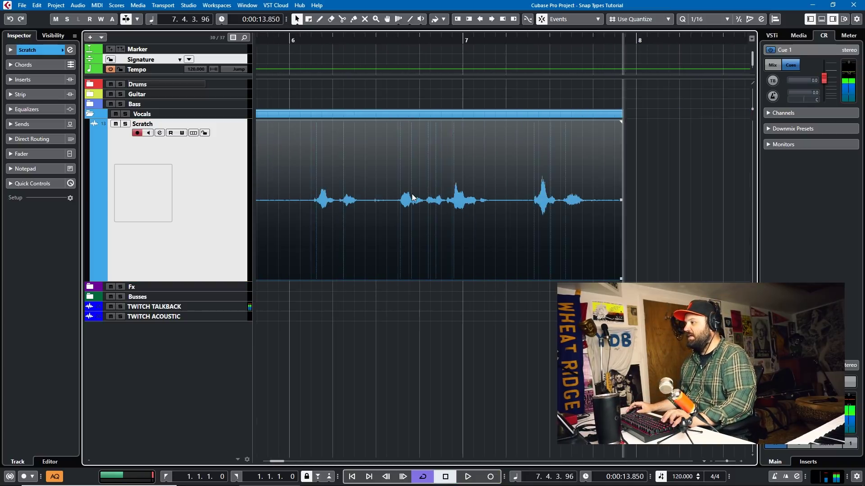
{"action": "key", "text": "g"}
{"action": "key", "text": "g"}
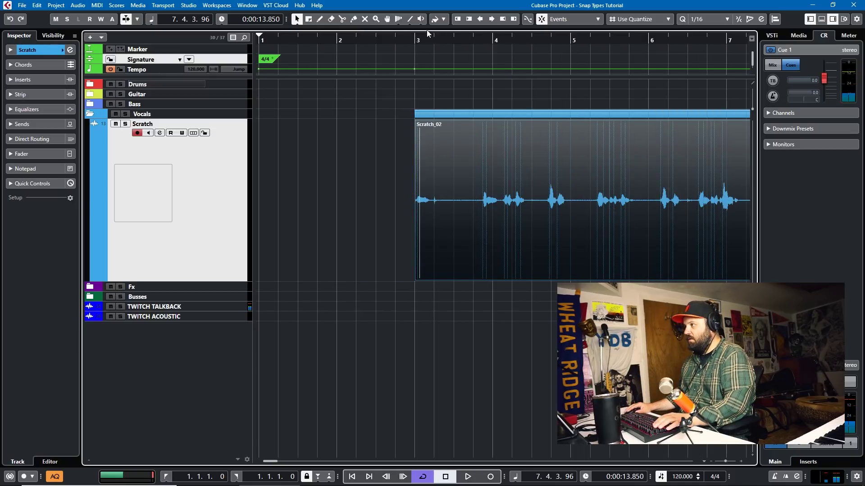
{"action": "left_click", "coordinate": [413, 43]}
{"action": "key", "text": "space"}
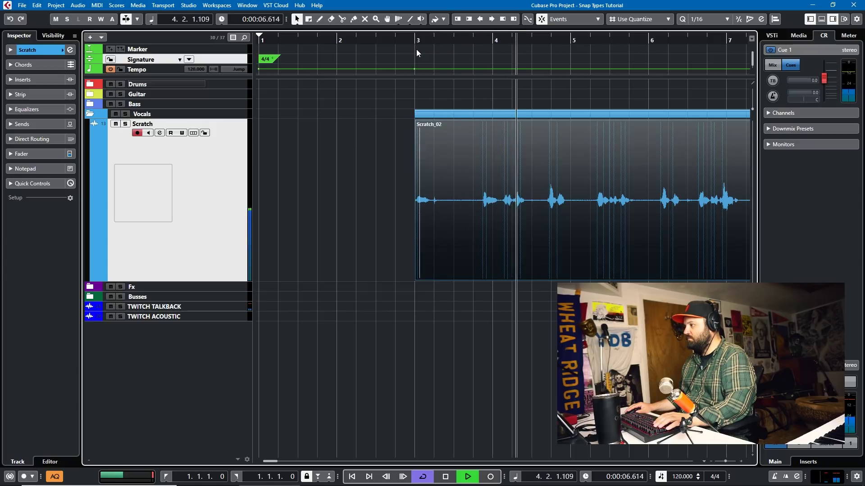
{"action": "key", "text": "space"}
Remove the opening section of the Scratch recording up to about beat 3 of bar 4 with the Range Selection tool, and play the following phrase.
{"action": "key", "text": "2"}
{"action": "left_click_drag", "start_coordinate": [388, 243], "coordinate": [544, 216]}
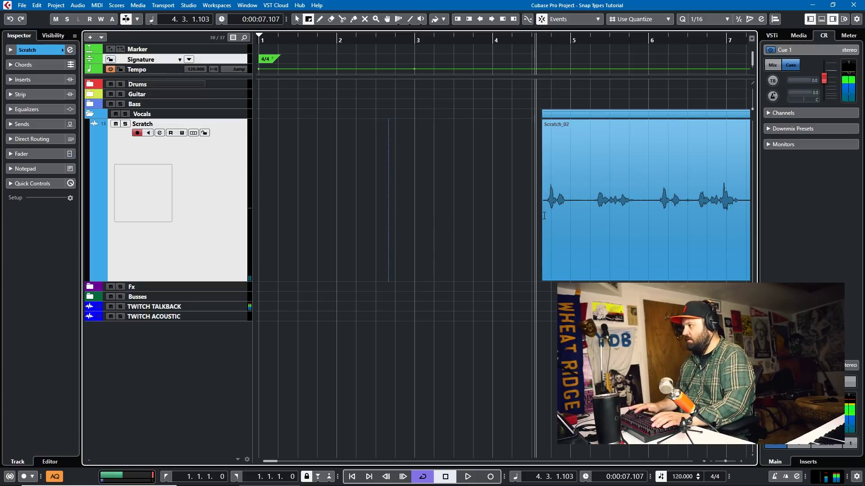
{"action": "key", "text": "space"}
{"action": "key", "text": "space"}
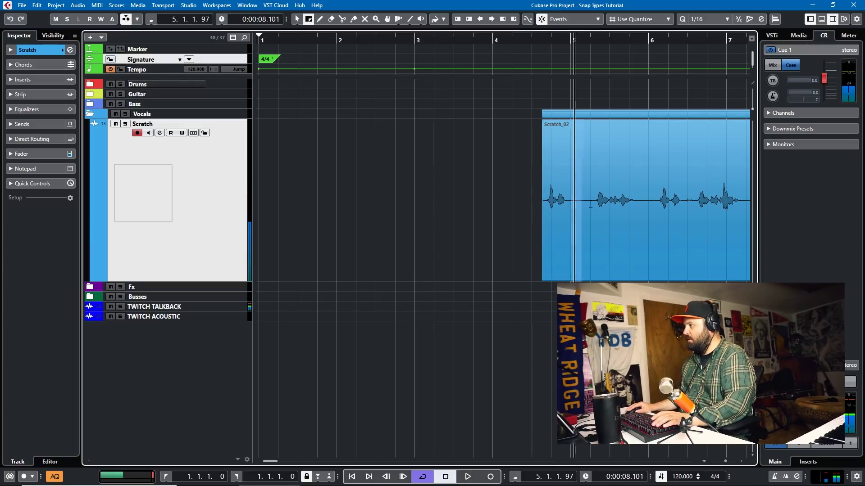
Cut out the Scratch audio from bar 5 to early bar 6, and from mid-bar 6 to between beats 2 and 3 of bar 7.
{"action": "left_click_drag", "start_coordinate": [590, 204], "coordinate": [654, 205]}
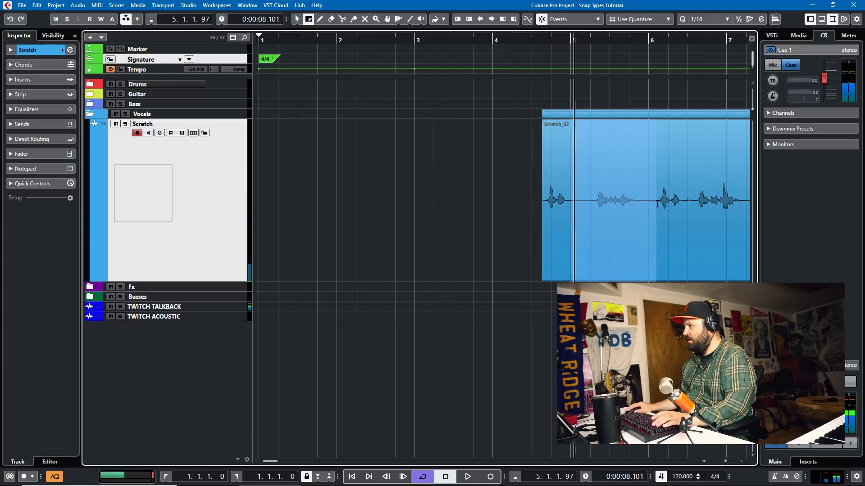
{"action": "key", "text": "Delete"}
{"action": "key", "text": "space"}
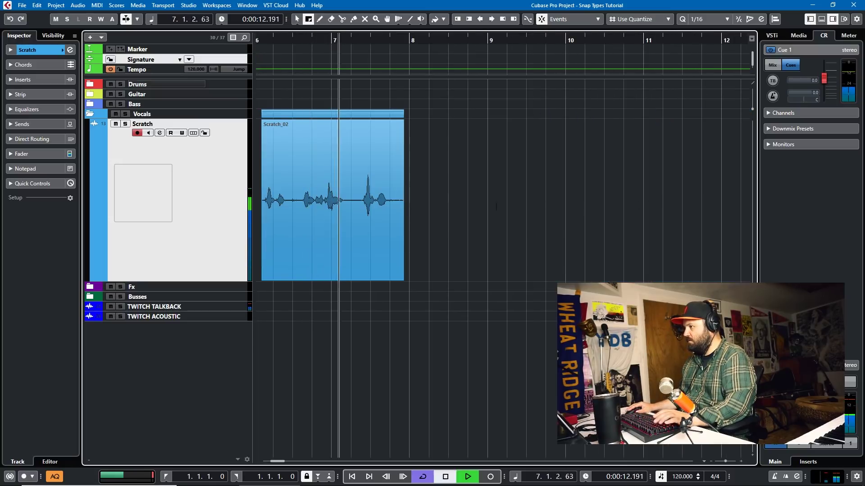
{"action": "key", "text": "space"}
{"action": "left_click_drag", "start_coordinate": [292, 200], "coordinate": [348, 195]}
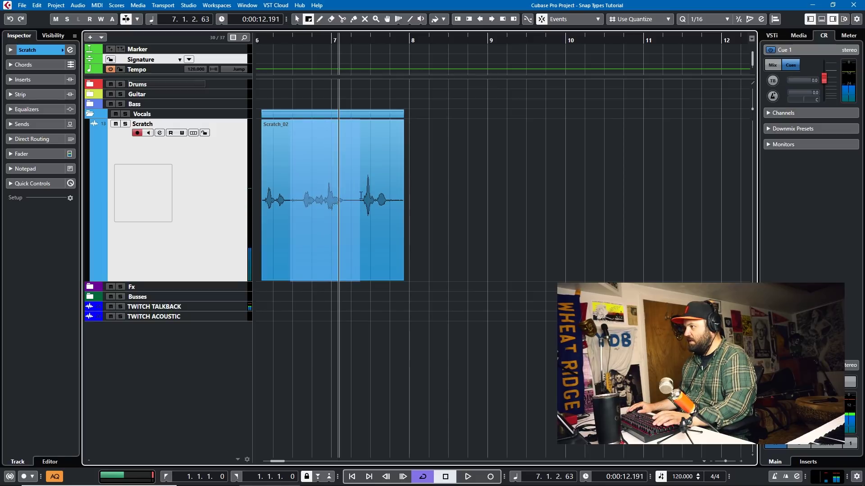
{"action": "key", "text": "Delete"}
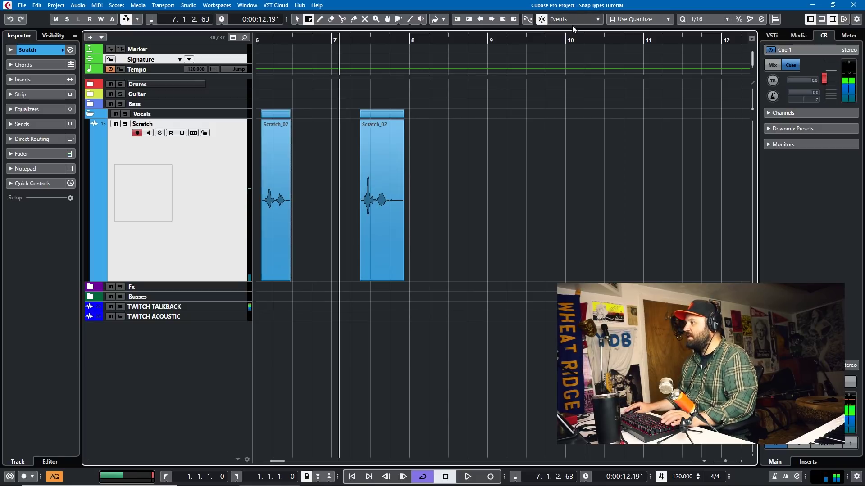
Move the second and third Scratch events end to end behind the first with the Object Selection tool, and play the joined phrase.
{"action": "left_click_drag", "start_coordinate": [573, 40], "coordinate": [466, 192]}
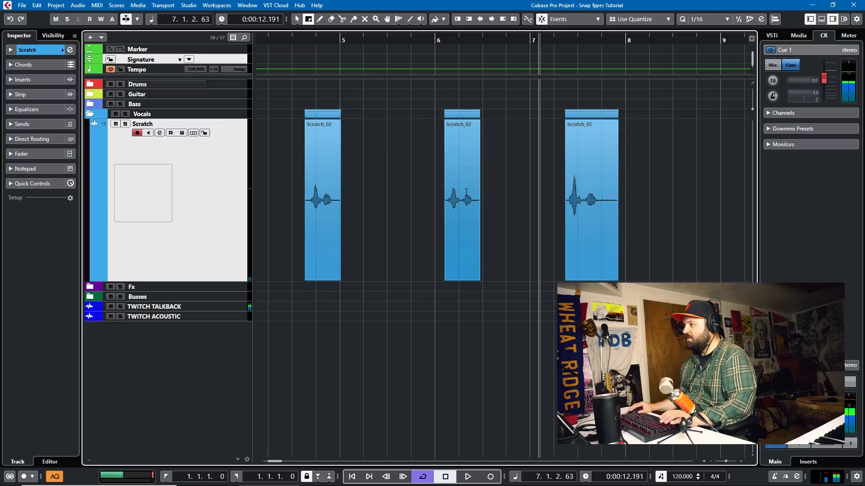
{"action": "key", "text": "1"}
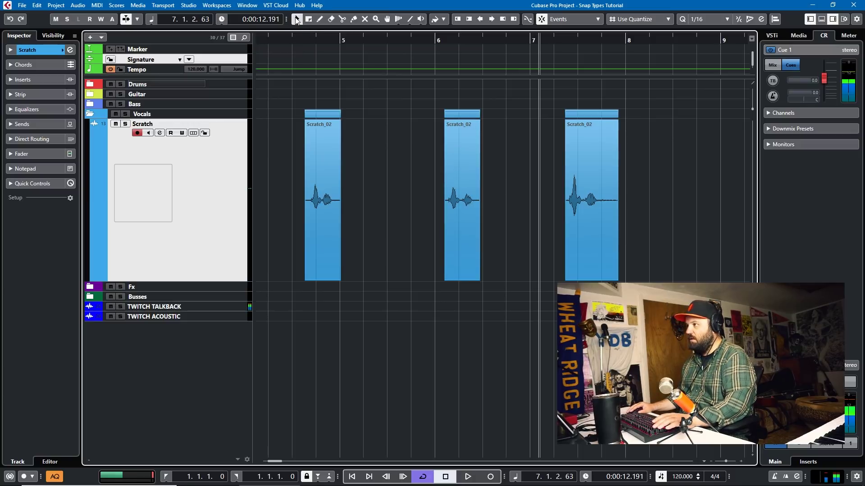
{"action": "left_click_drag", "start_coordinate": [463, 167], "coordinate": [358, 168]}
{"action": "left_click_drag", "start_coordinate": [599, 182], "coordinate": [407, 176]}
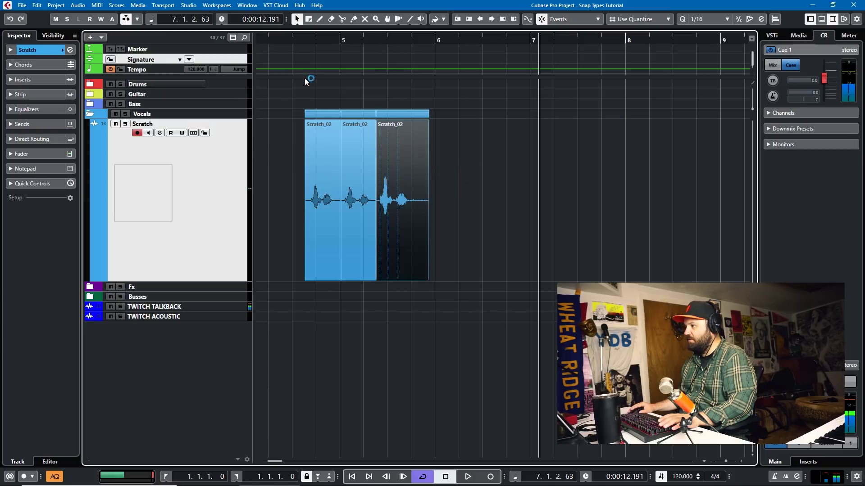
{"action": "left_click", "coordinate": [288, 40]}
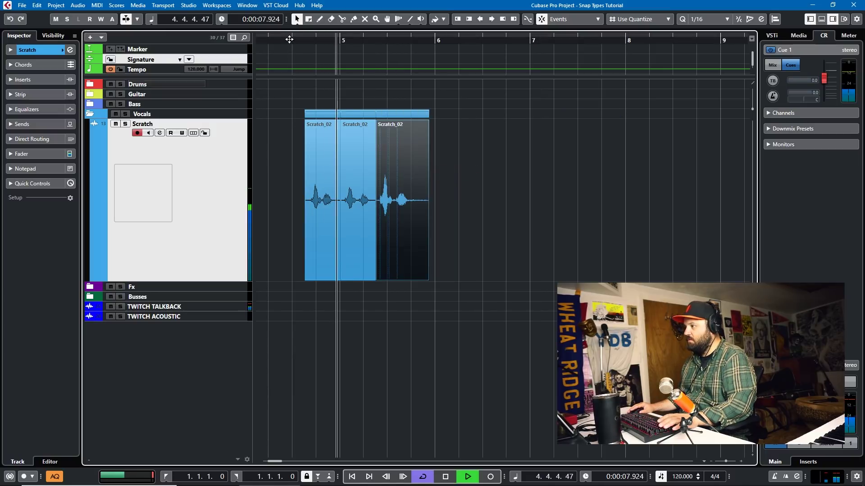
{"action": "key", "text": "space"}
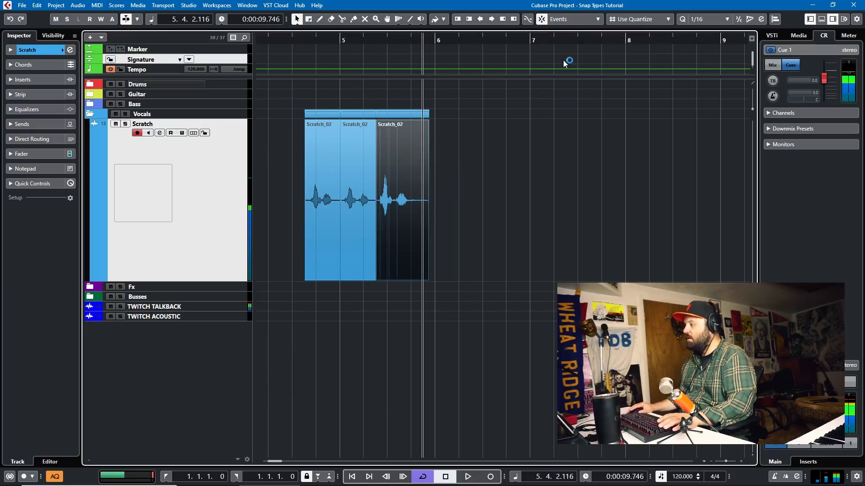
Set the snap type to Shuffle, and colorize the third Scratch event orange and the first one turquoise.
{"action": "left_click", "coordinate": [568, 20]}
{"action": "left_click", "coordinate": [572, 60]}
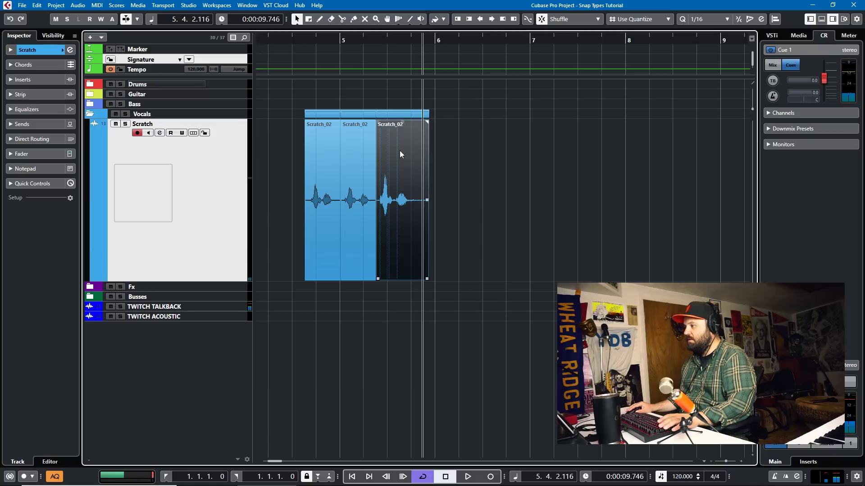
{"action": "left_click", "coordinate": [446, 20]}
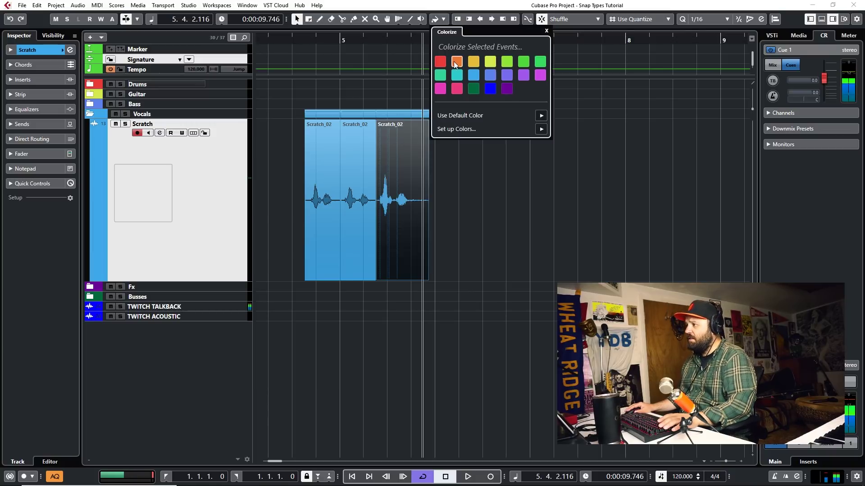
{"action": "left_click", "coordinate": [374, 162]}
{"action": "left_click", "coordinate": [322, 161]}
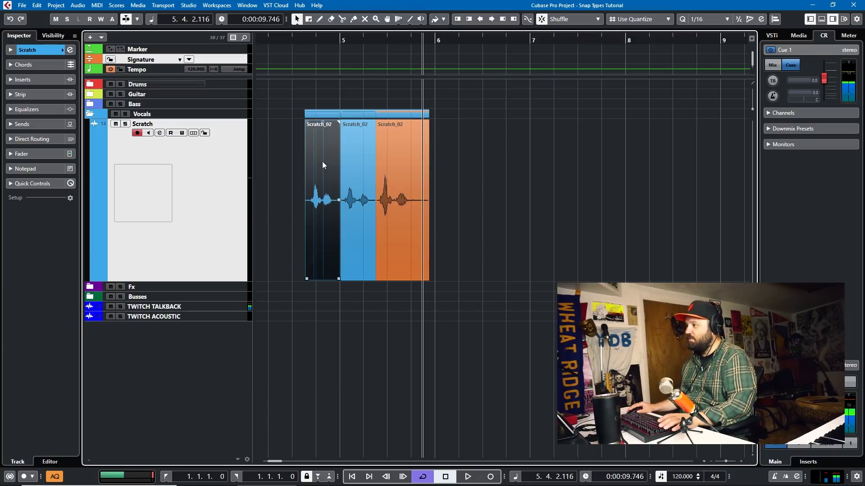
{"action": "left_click", "coordinate": [445, 20]}
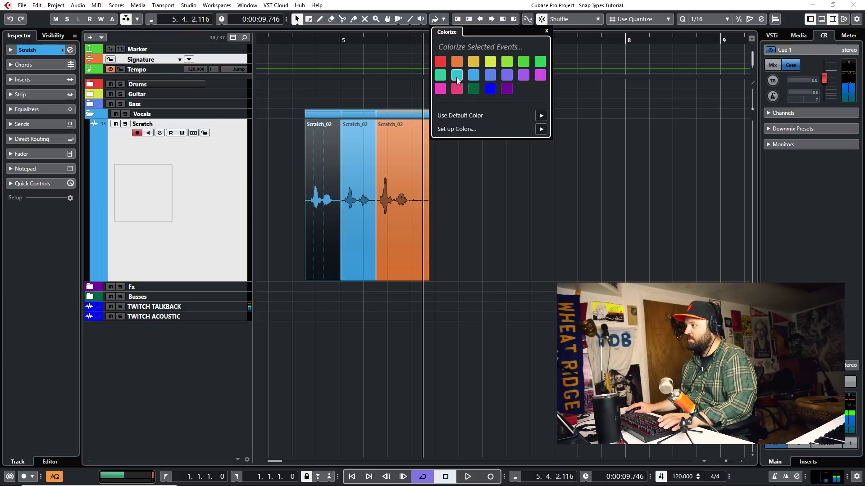
{"action": "left_click", "coordinate": [449, 248]}
{"action": "left_click", "coordinate": [405, 175]}
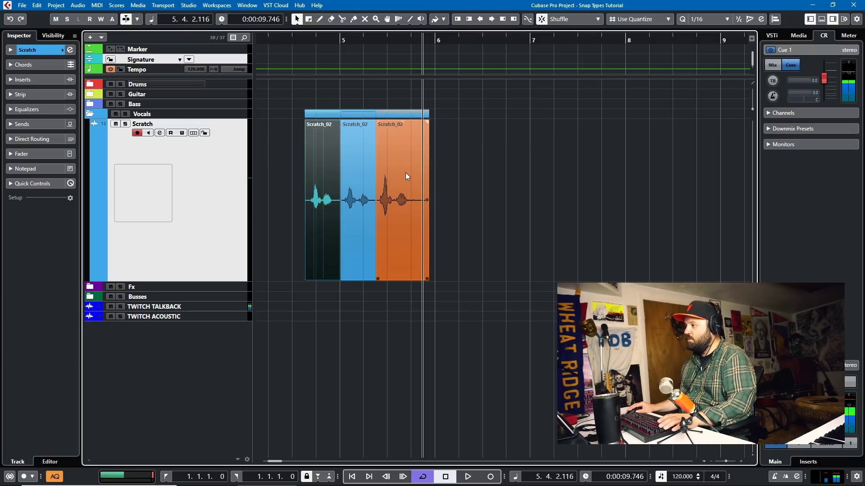
Shuffle the Scratch events into the order blue, orange, turquoise, and start playback briefly.
{"action": "left_click_drag", "start_coordinate": [365, 198], "coordinate": [325, 191]}
{"action": "left_click_drag", "start_coordinate": [400, 197], "coordinate": [356, 194]}
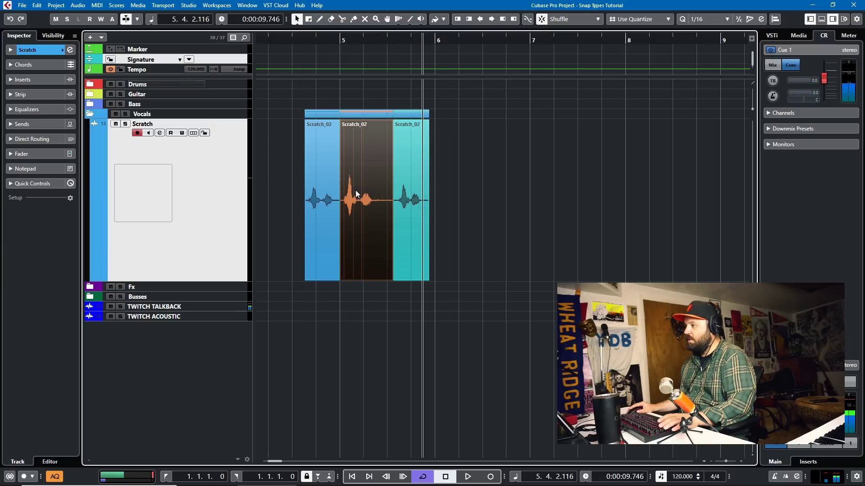
{"action": "left_click", "coordinate": [287, 40]}
{"action": "key", "text": "space"}
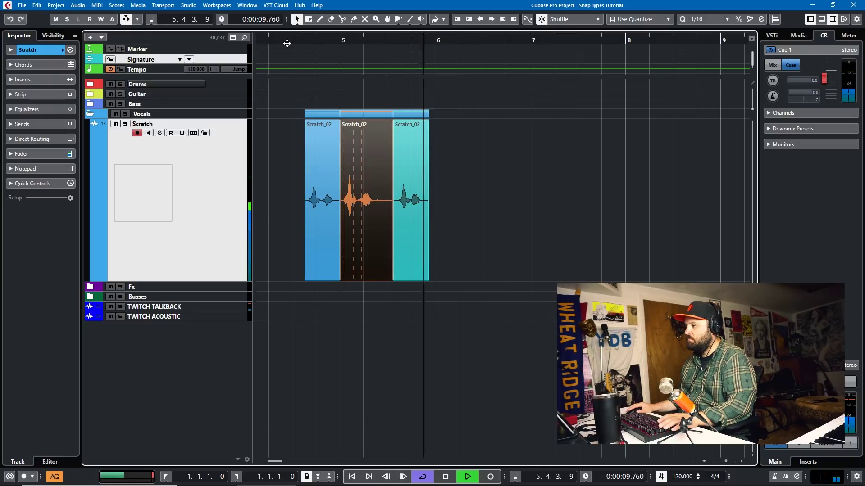
{"action": "key", "text": "space"}
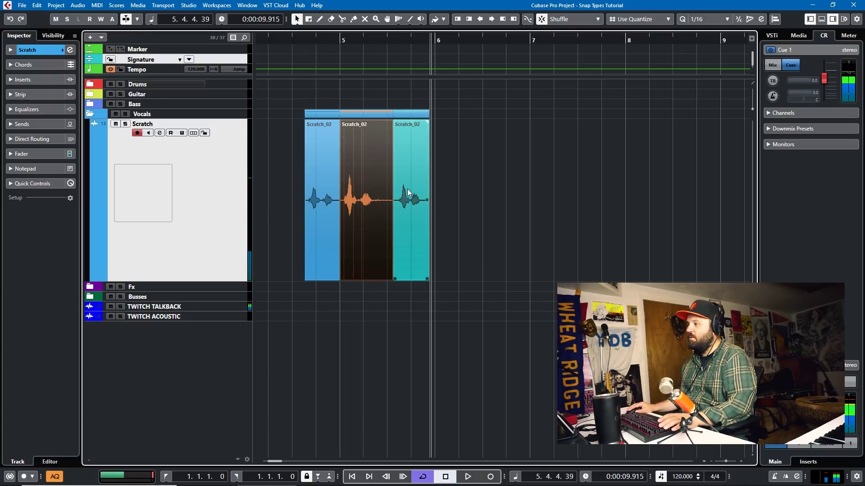
Shuffle the Scratch events into the order turquoise, blue, orange, and play the phrase from before the first event.
{"action": "left_click_drag", "start_coordinate": [408, 191], "coordinate": [295, 184]}
{"action": "left_click_drag", "start_coordinate": [343, 195], "coordinate": [409, 204]}
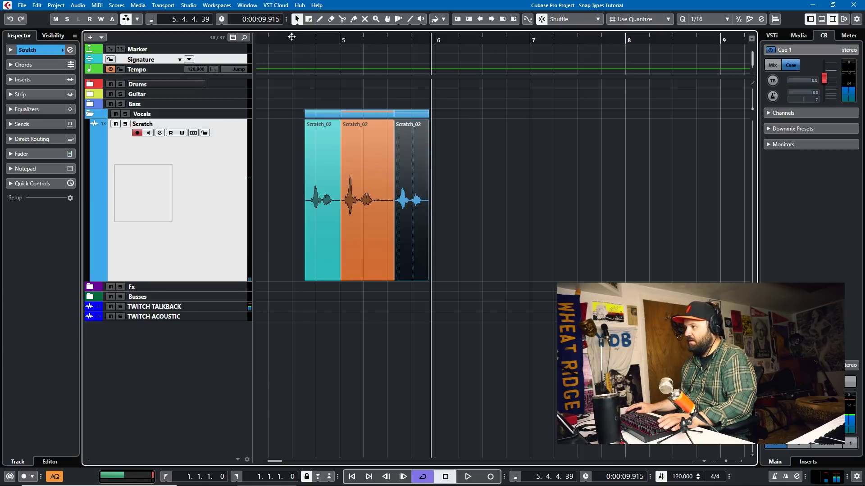
{"action": "left_click_drag", "start_coordinate": [358, 135], "coordinate": [412, 176]}
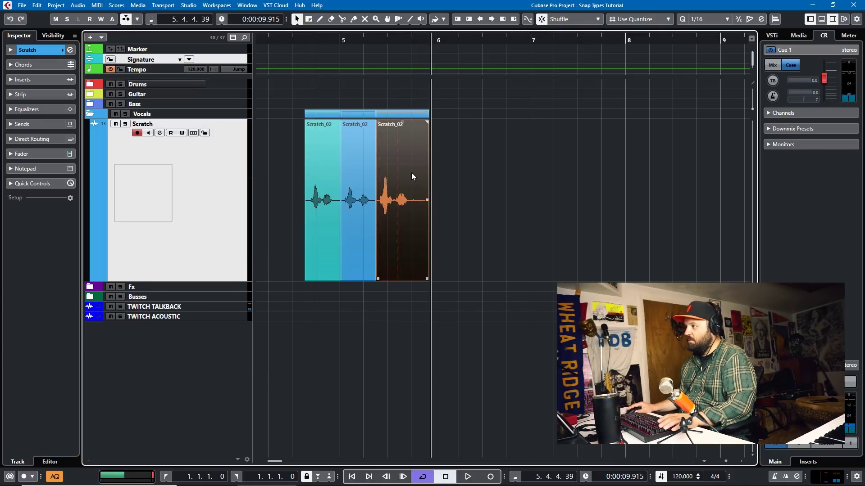
{"action": "left_click", "coordinate": [292, 40]}
{"action": "key", "text": "space"}
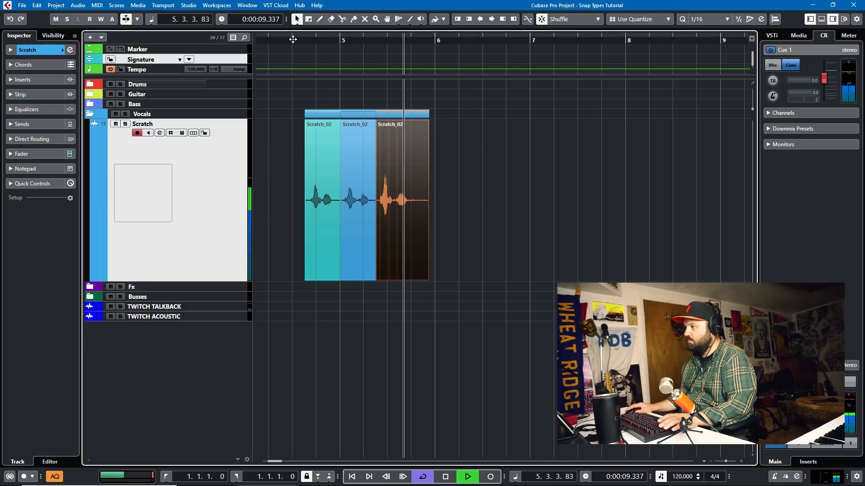
{"action": "key", "text": "space"}
Keep swapping the adjoining Scratch events in Shuffle mode, ending with the order blue, turquoise, orange.
{"action": "left_click_drag", "start_coordinate": [404, 189], "coordinate": [373, 169]}
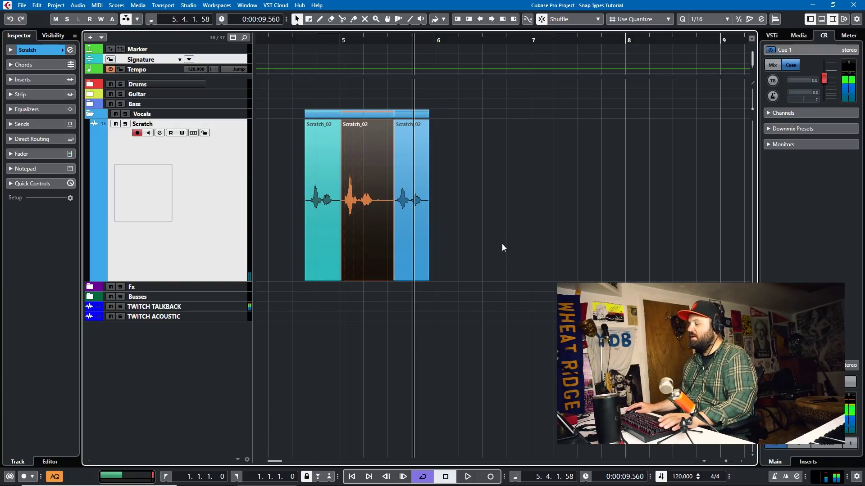
{"action": "left_click_drag", "start_coordinate": [327, 245], "coordinate": [421, 214]}
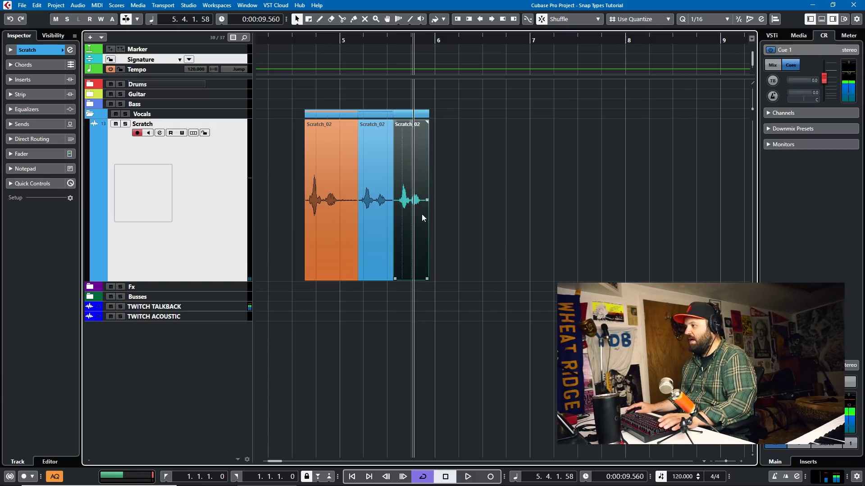
{"action": "mouse_move", "coordinate": [324, 201]}
{"action": "left_mouse_down"}
{"action": "mouse_move", "coordinate": [388, 202]}
{"action": "mouse_move", "coordinate": [341, 203]}
{"action": "left_mouse_up"}
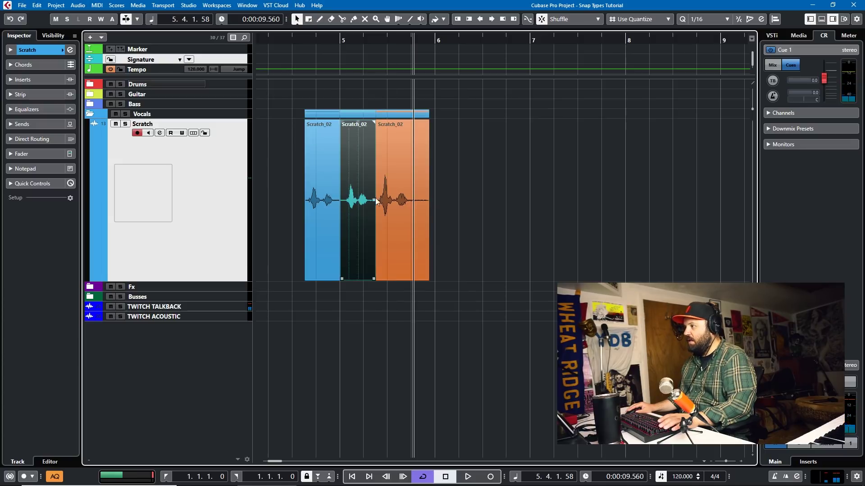
{"action": "left_click", "coordinate": [423, 202]}
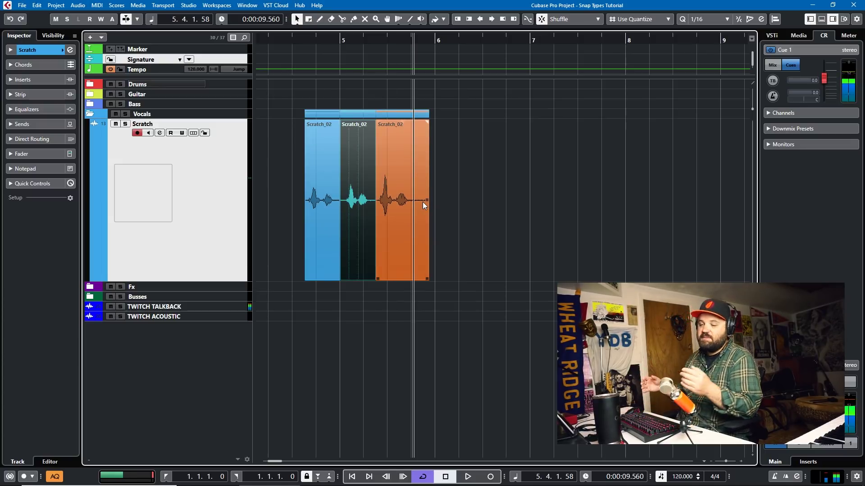
{"action": "left_click", "coordinate": [478, 116]}
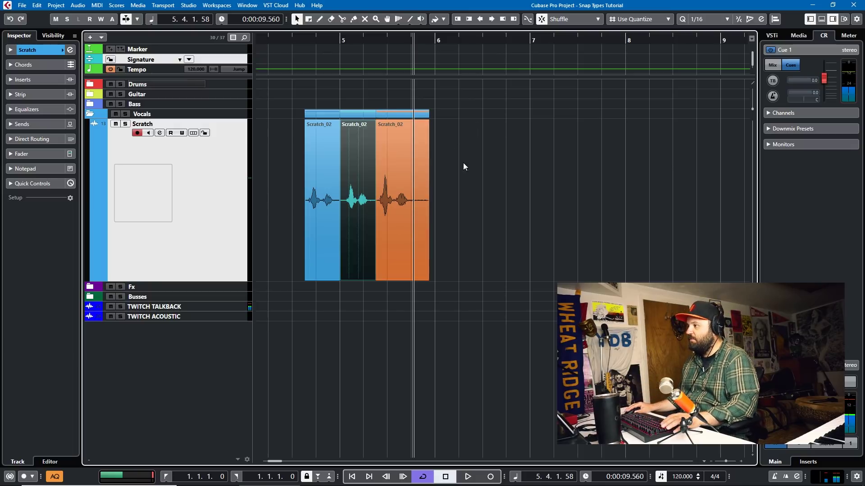
Set the snap type to Cursor and snap the orange event's start to the project cursor in late bar 5, and again in late bar 6.
{"action": "left_click", "coordinate": [582, 20]}
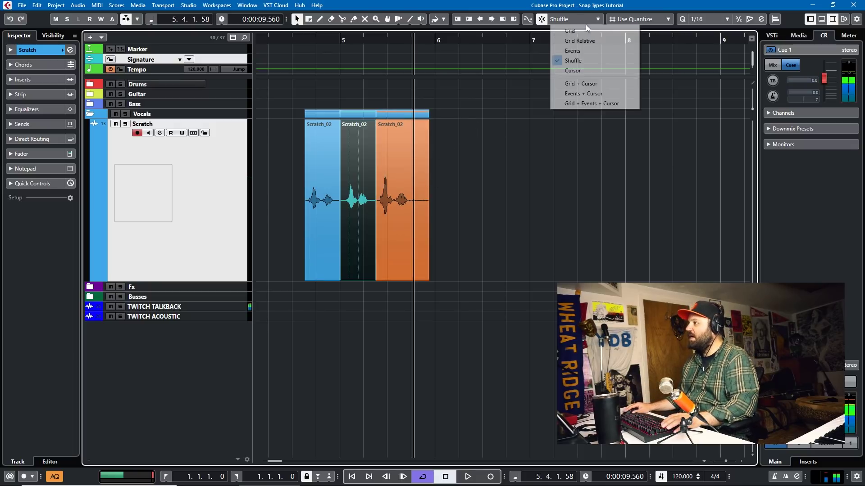
{"action": "left_click", "coordinate": [583, 70]}
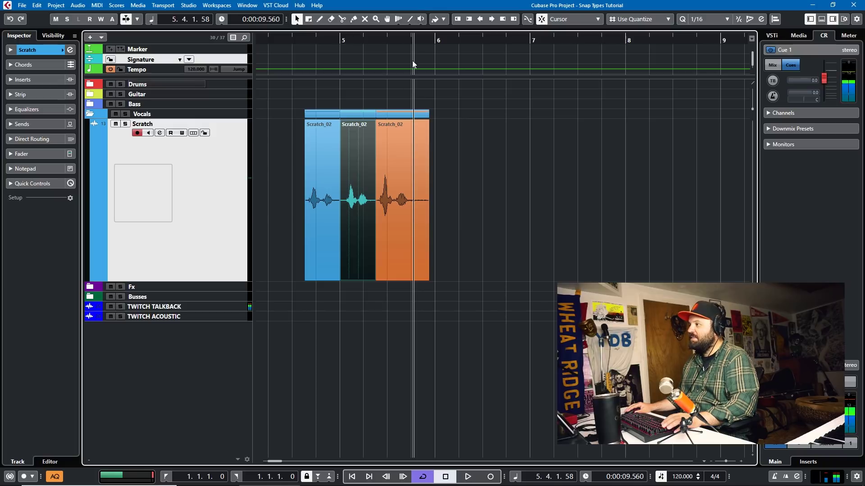
{"action": "left_click_drag", "start_coordinate": [386, 167], "coordinate": [444, 178]}
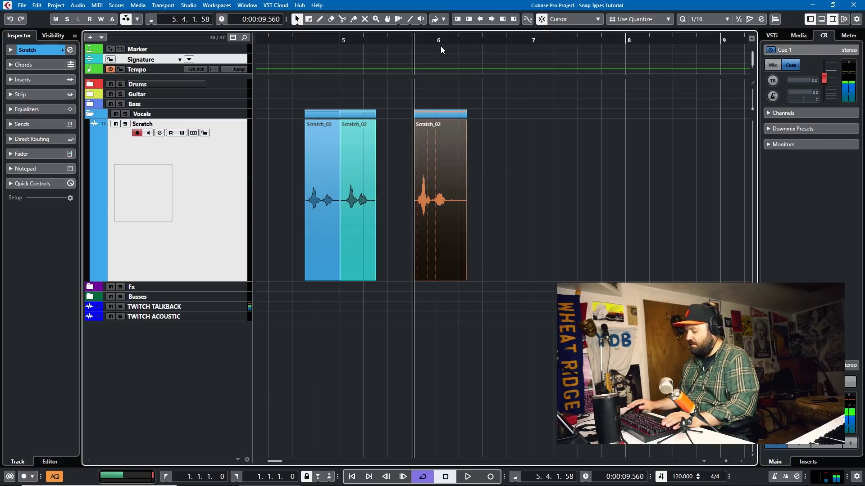
{"action": "key", "text": "space"}
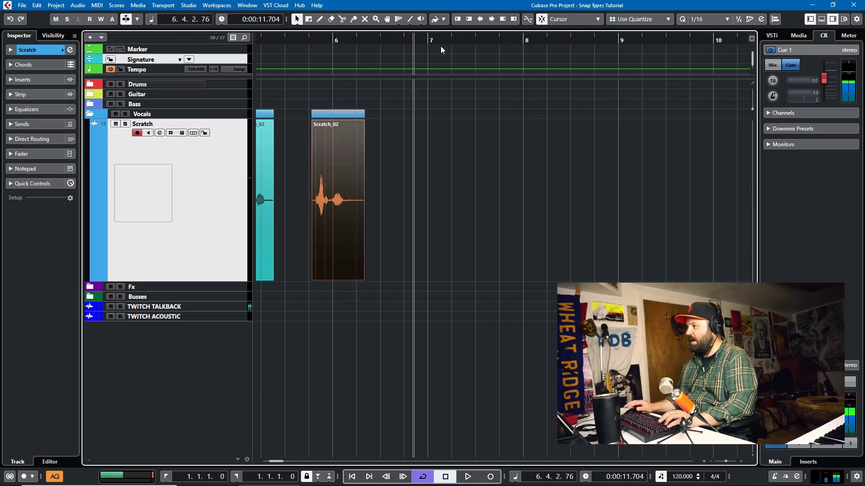
{"action": "left_click_drag", "start_coordinate": [339, 176], "coordinate": [438, 180]}
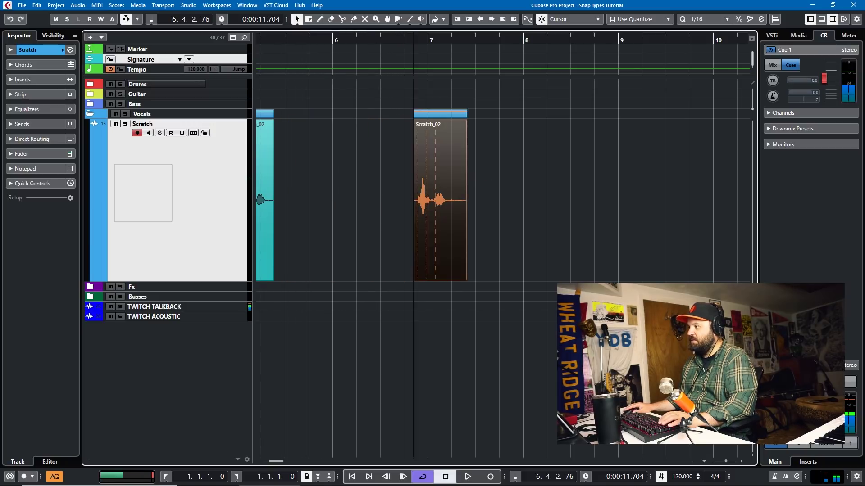
Open the list of snap types to choose a different one.
{"action": "left_click", "coordinate": [581, 20]}
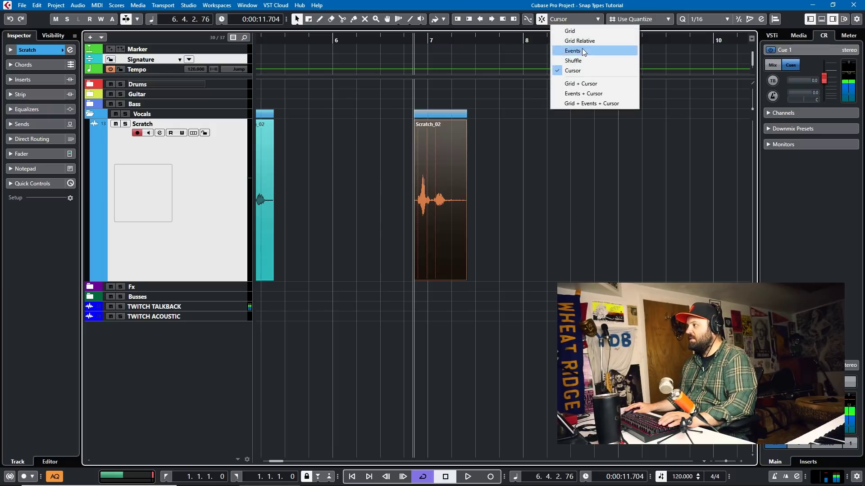